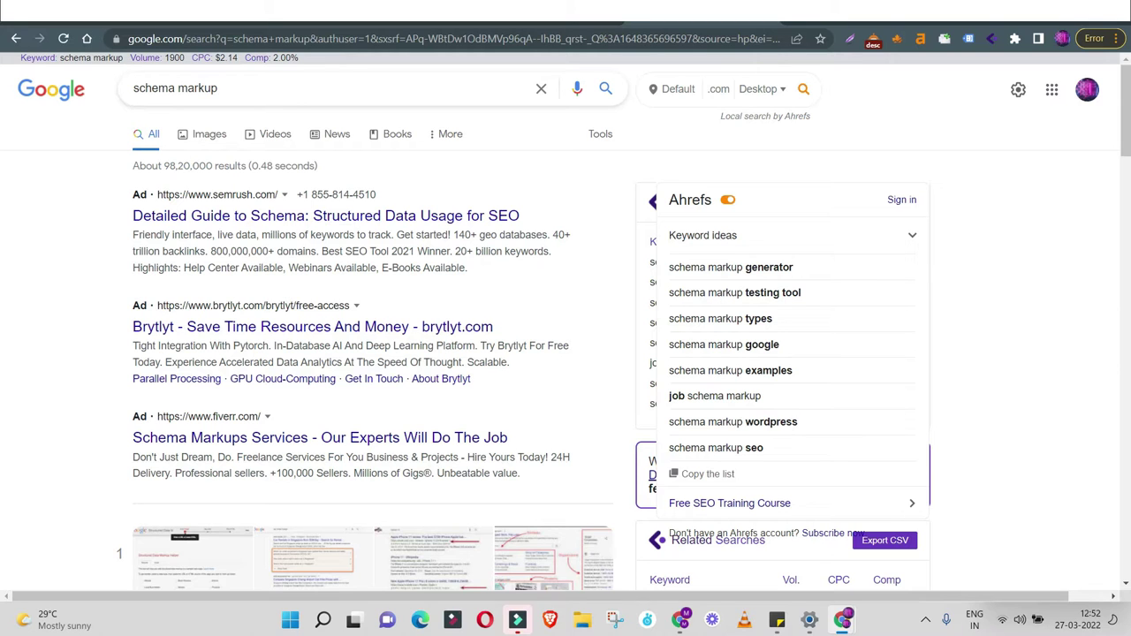
- Examine the search results for "schema markup", from the ads to the featured snippet and its expandable topics
scroll(371, 354, down, 3)
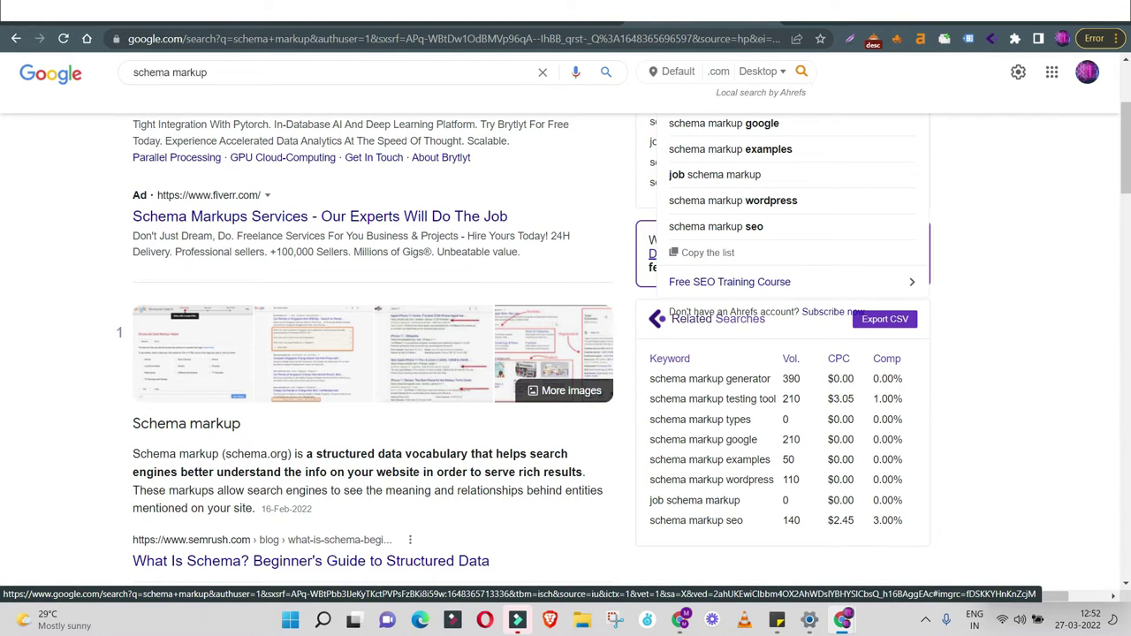
scroll(371, 354, up, 3)
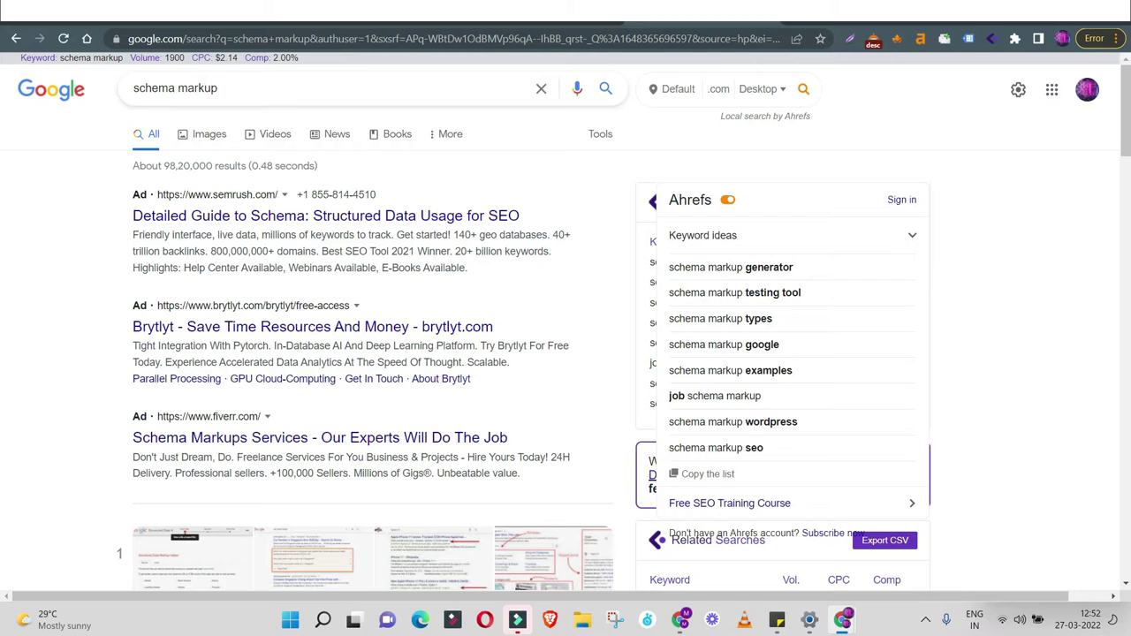
scroll(371, 353, down, 3)
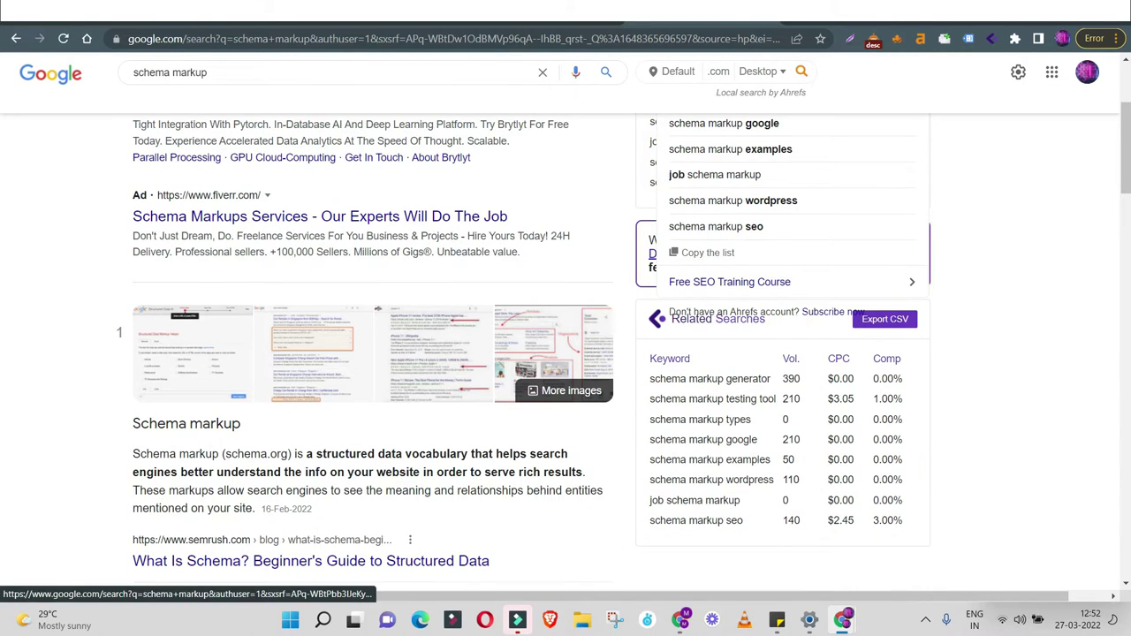
scroll(372, 353, down, 2)
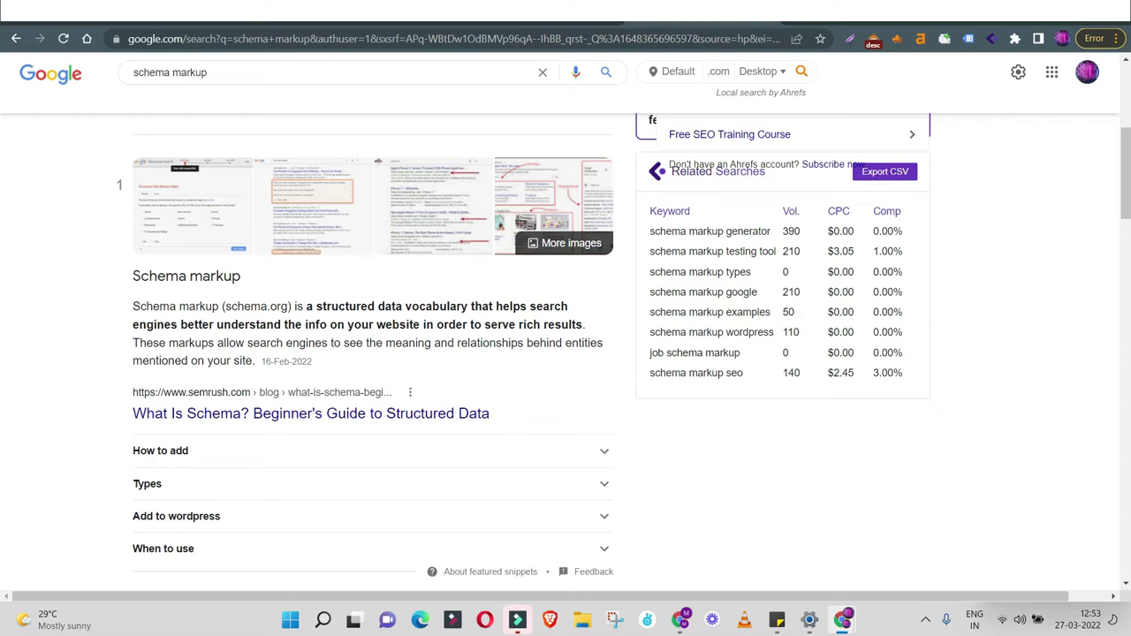
scroll(371, 353, down, 4)
scroll(371, 353, up, 2)
click(189, 302)
click(189, 302)
click(189, 334)
click(189, 334)
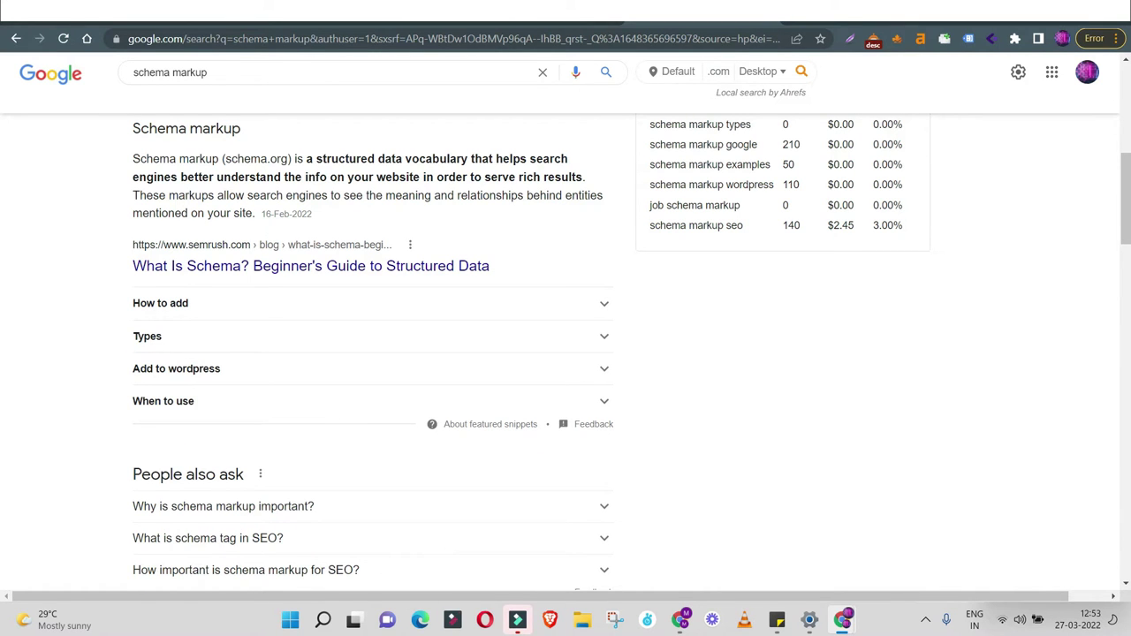
- Look through the "schema markup" People also ask questions, organic results, videos and related searches, then return to the featured snippet
scroll(371, 354, down, 2)
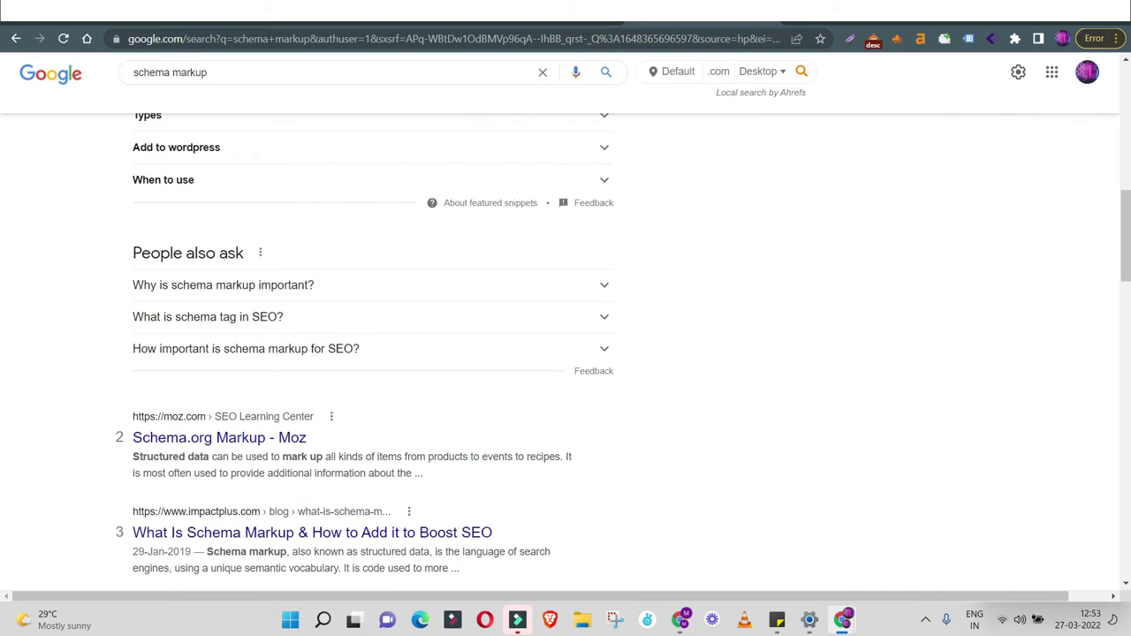
scroll(371, 354, down, 10)
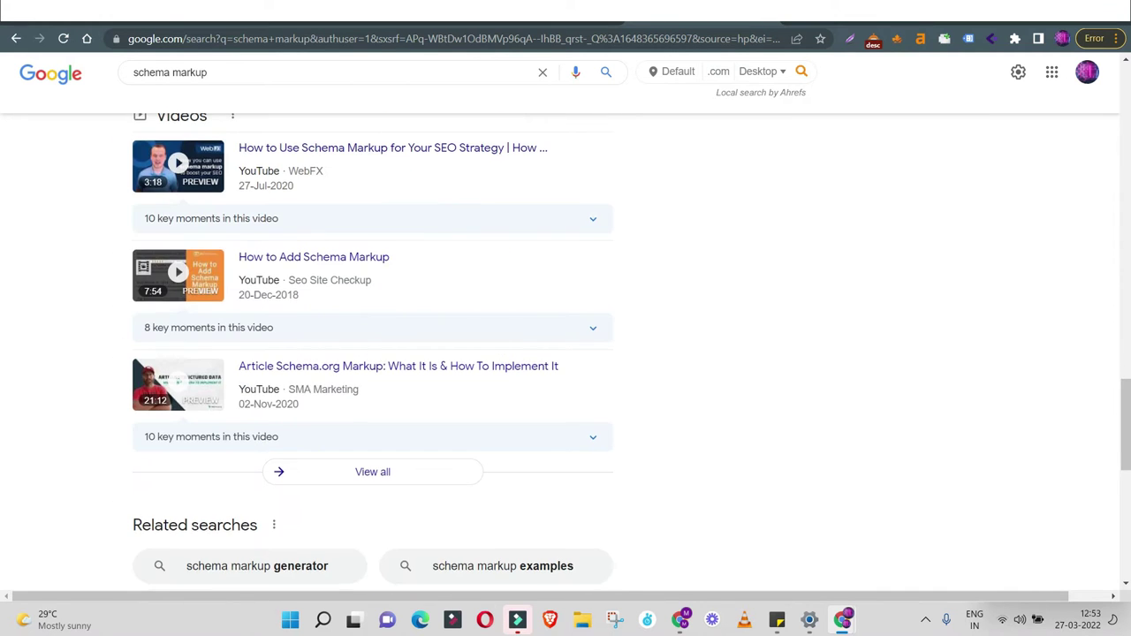
scroll(371, 354, up, 2)
scroll(371, 354, down, 6)
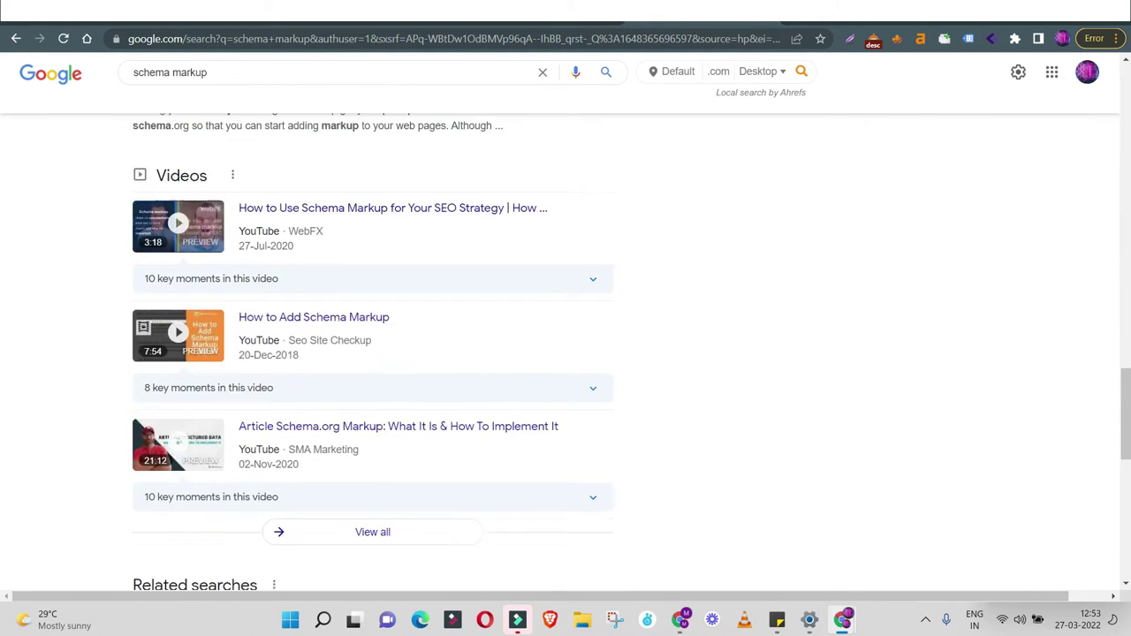
scroll(292, 325, up, 10)
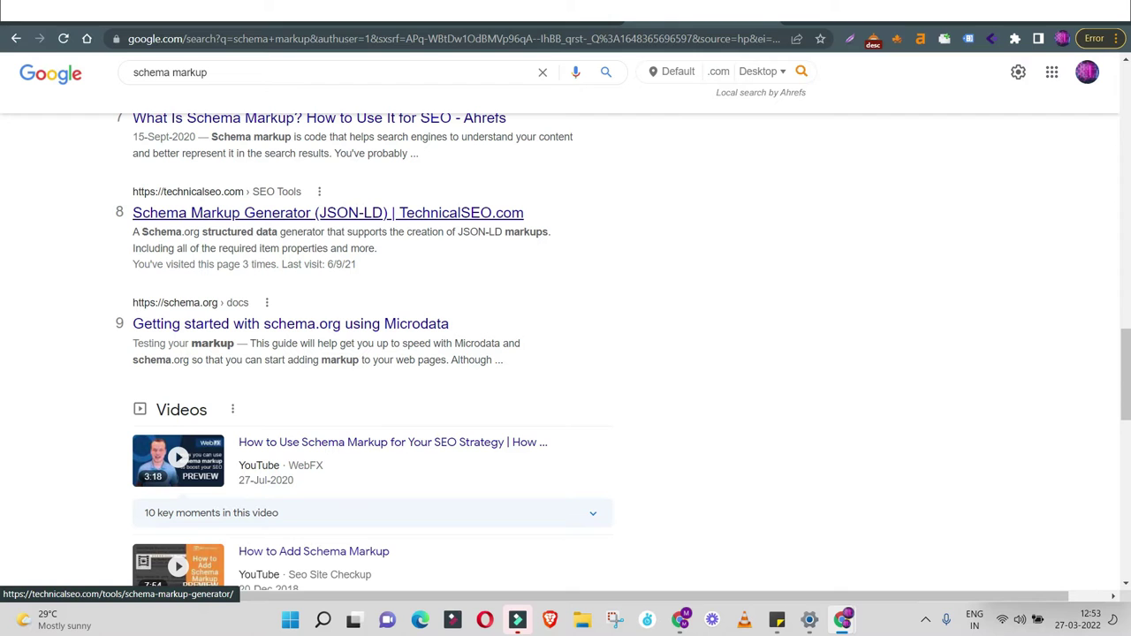
scroll(371, 354, down, 8)
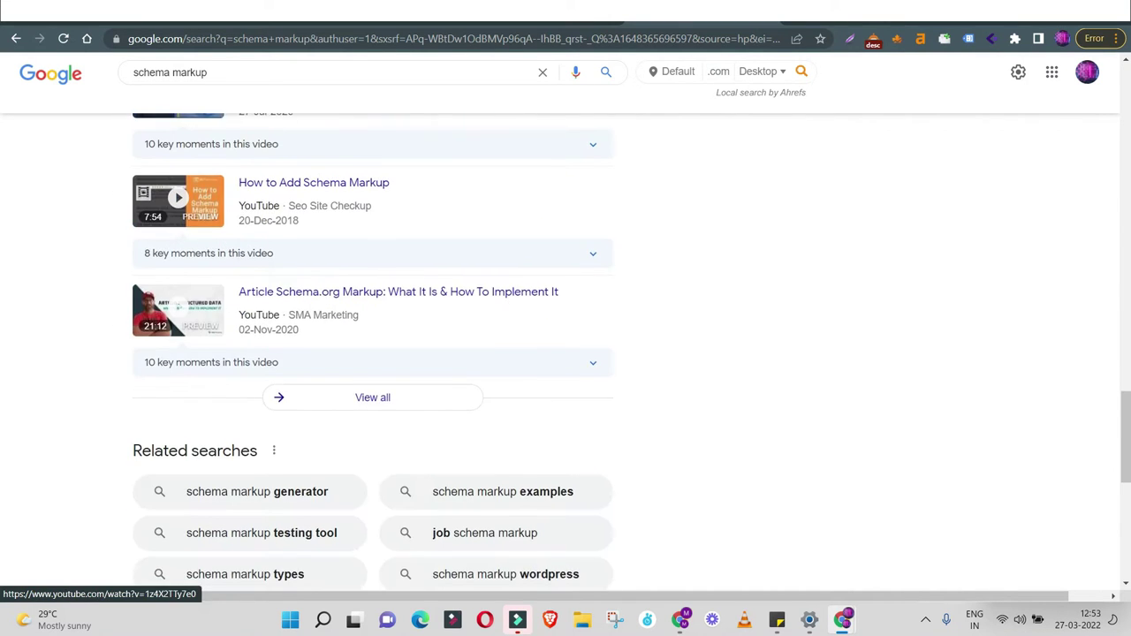
scroll(372, 354, up, 15)
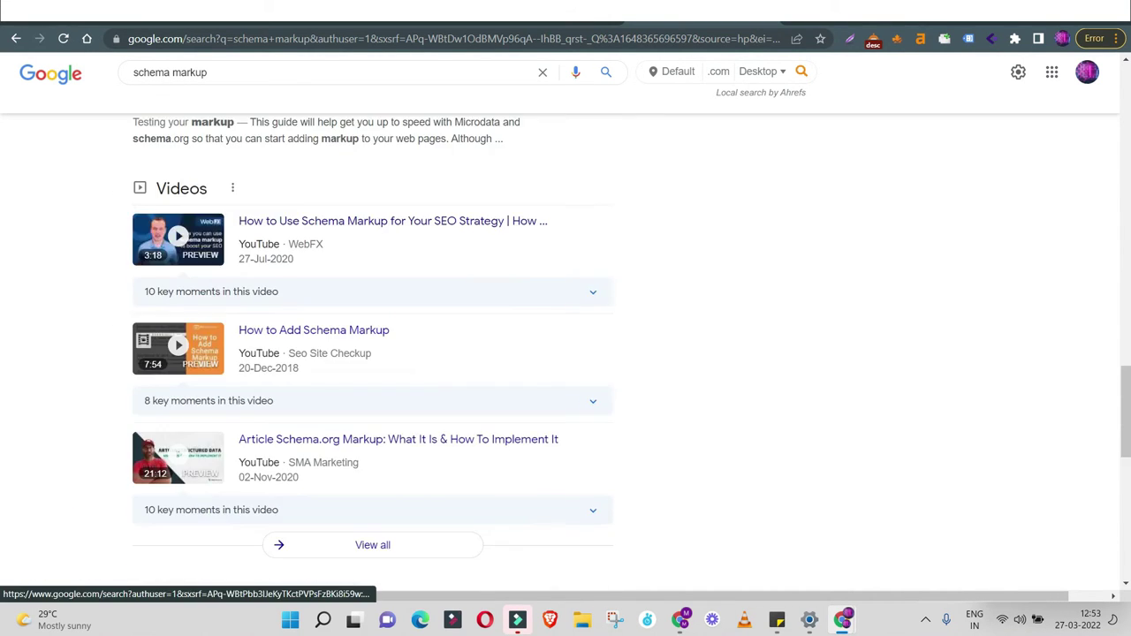
scroll(371, 353, up, 4)
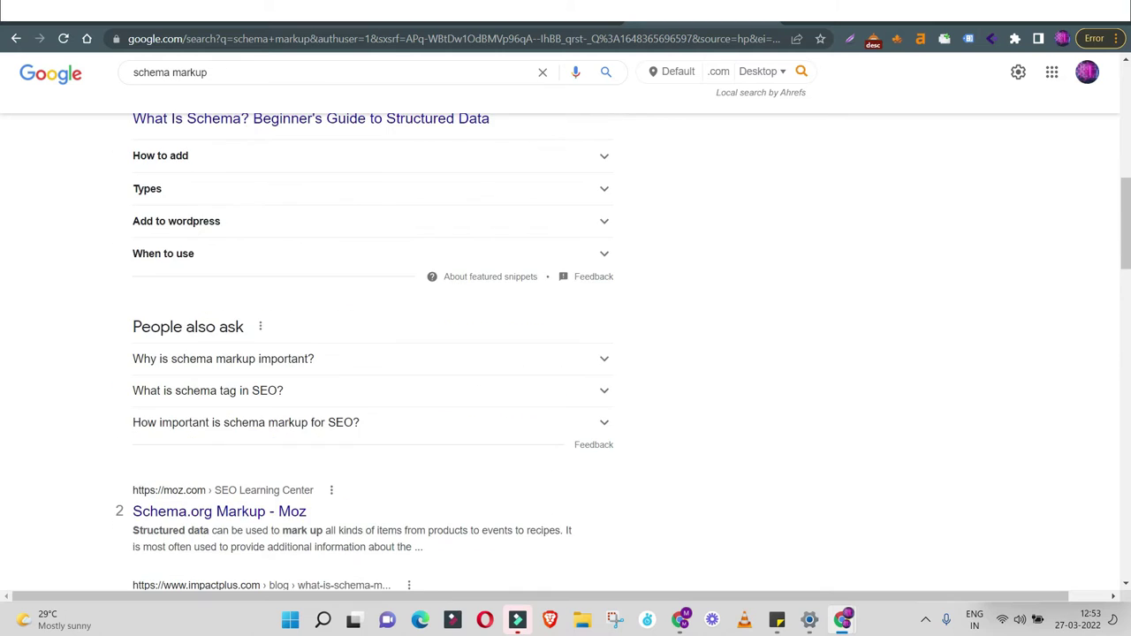
scroll(371, 354, up, 6)
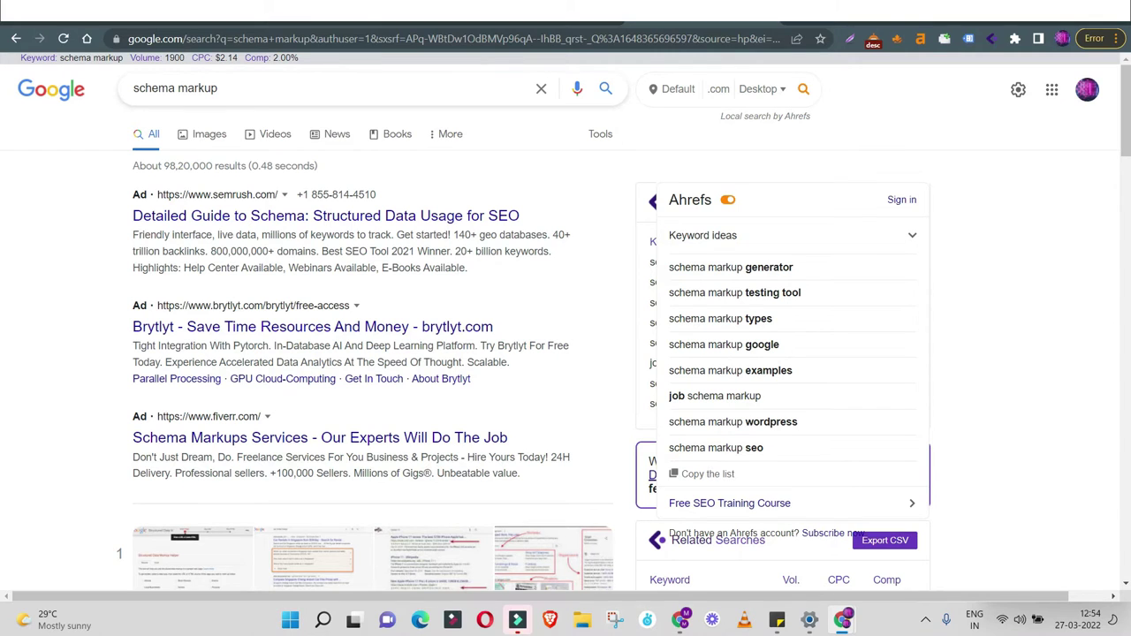
scroll(78, 367, down, 4)
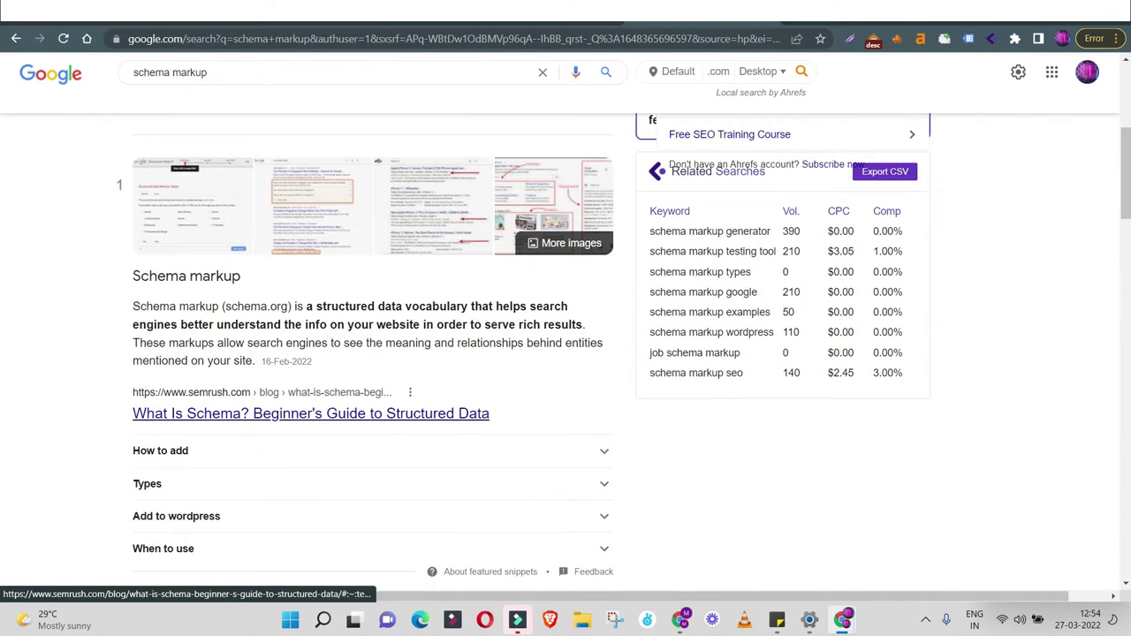
scroll(309, 413, down, 3)
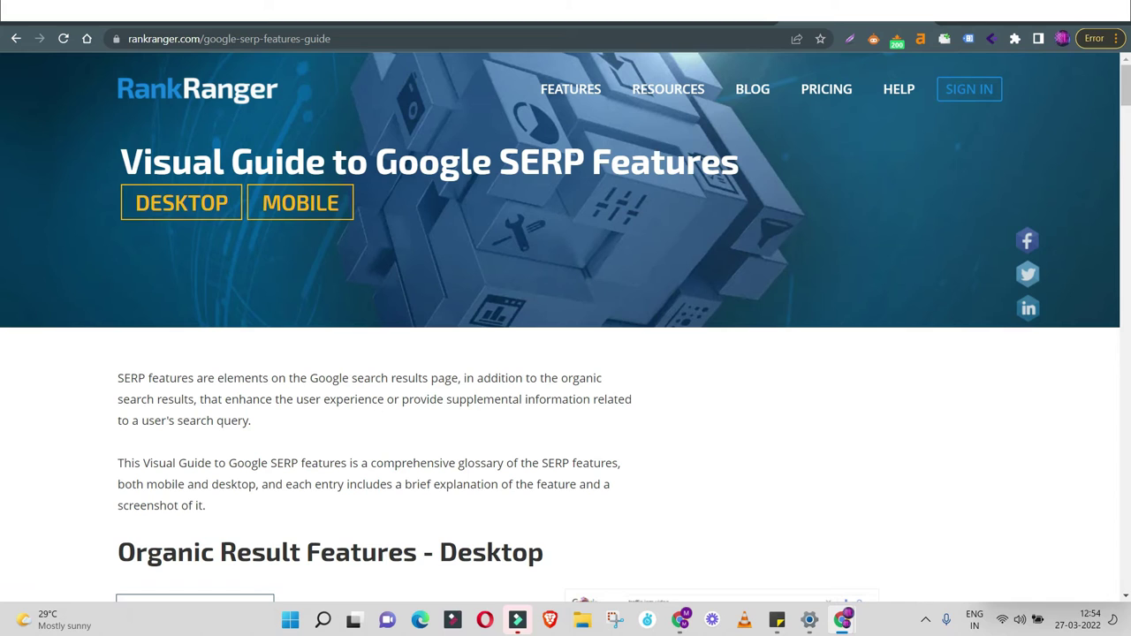
- Review the Reviews (Stars) and Structured Snippets examples among the desktop organic result features in the Visual Guide to Google SERP Features
scroll(566, 354, down, 3)
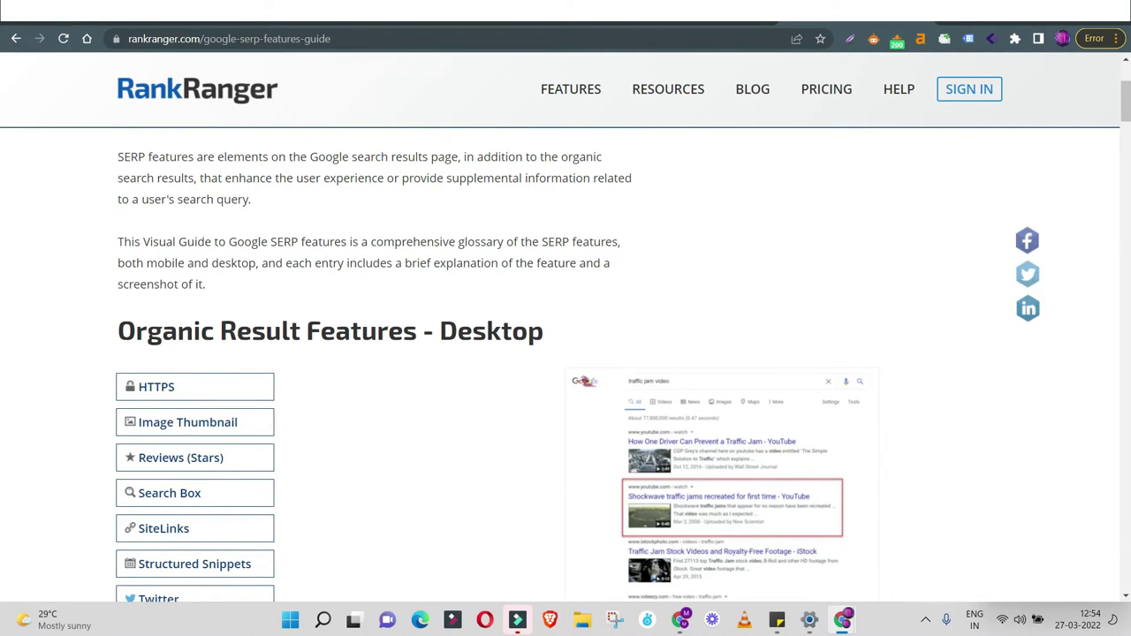
scroll(566, 353, down, 2)
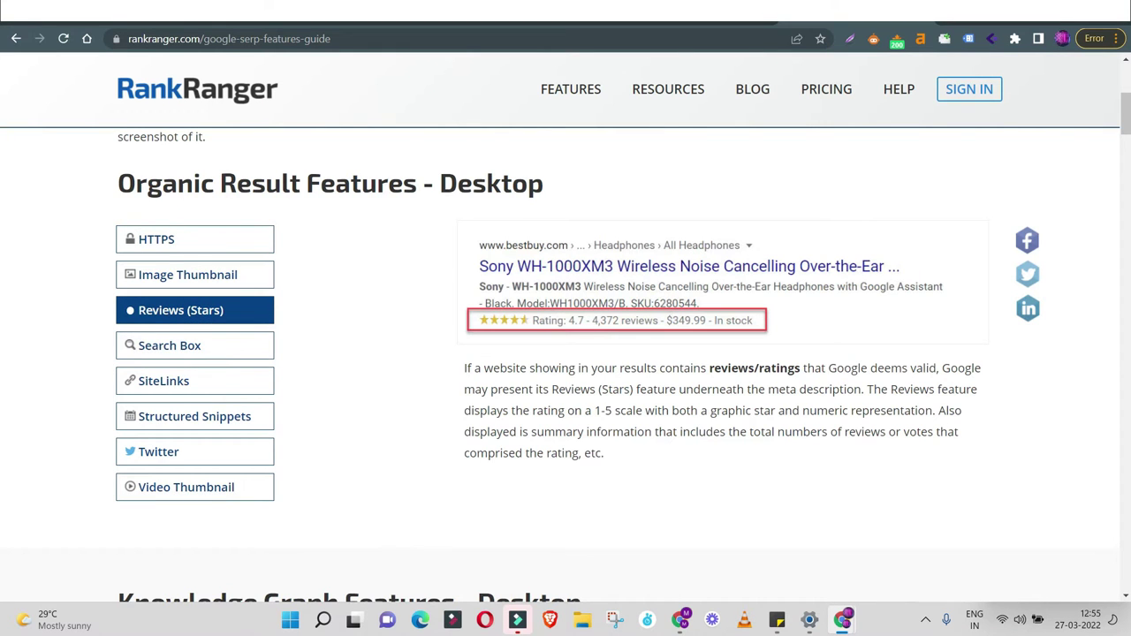
mouse_move(221, 347)
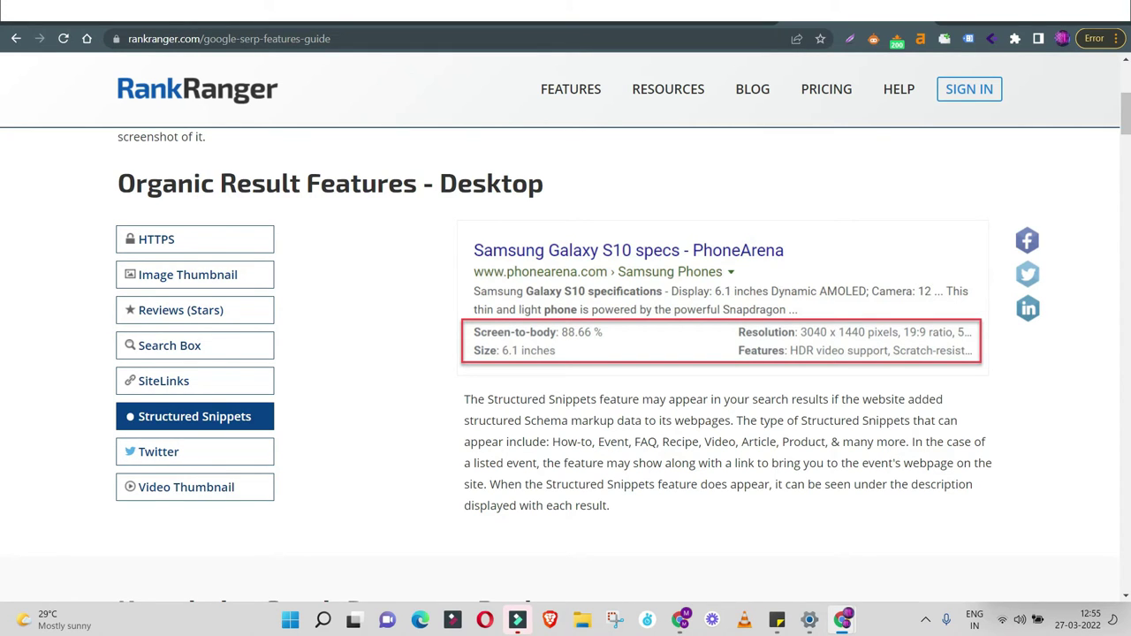
scroll(553, 367, down, 1)
scroll(622, 365, up, 4)
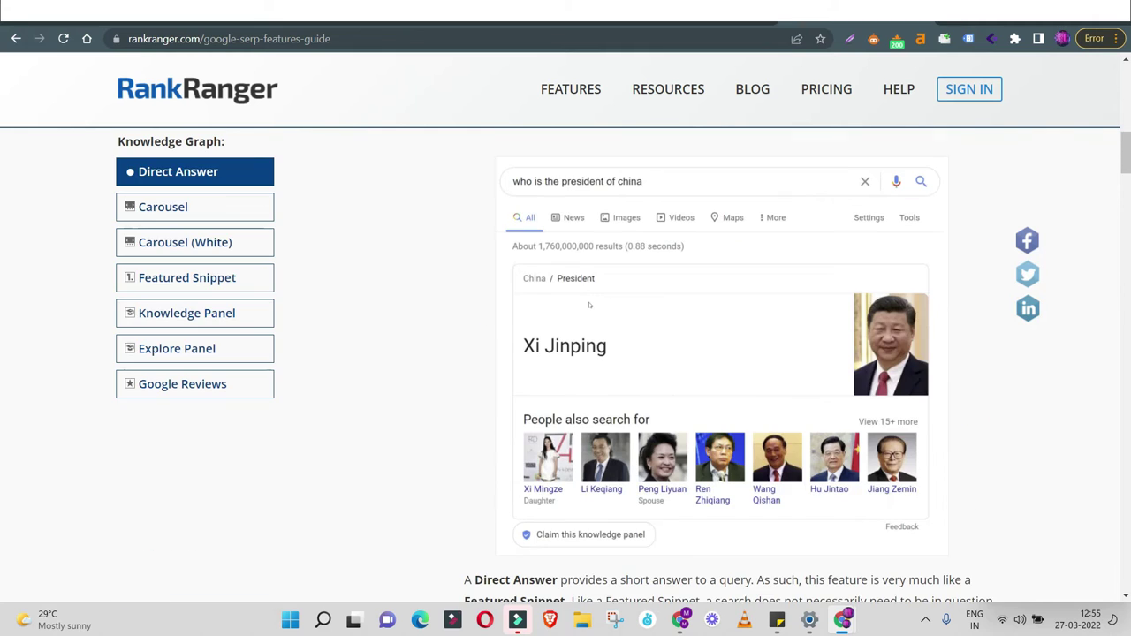
- Browse the Knowledge Graph carousel entries and the direct answer types, continuing to Page One Extras - Desktop
click(168, 207)
click(187, 240)
scroll(589, 305, down, 15)
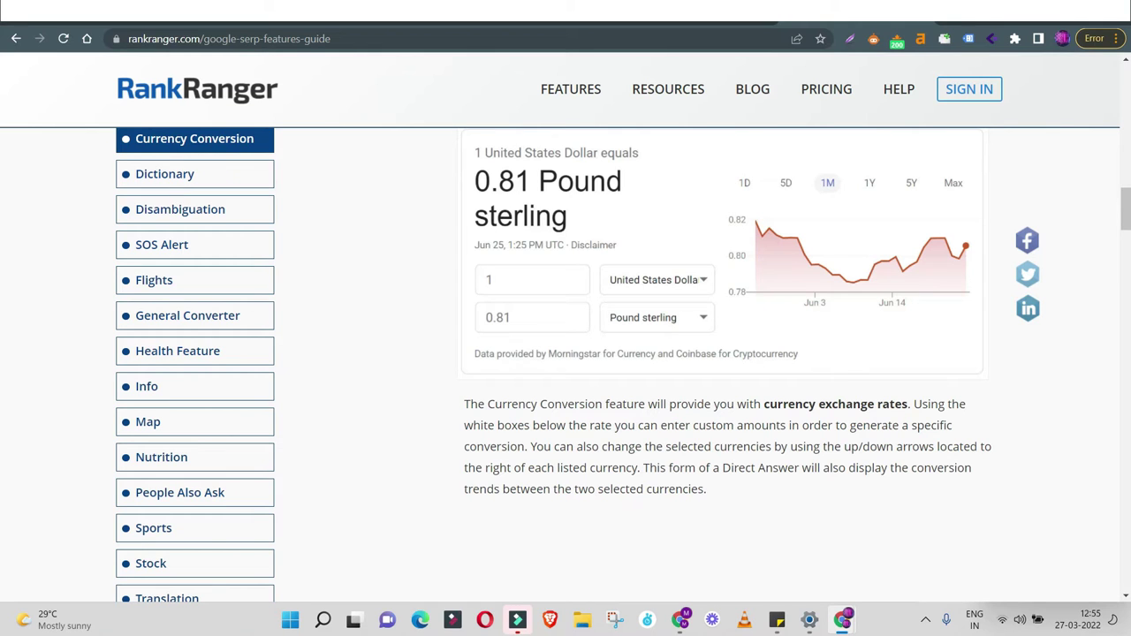
scroll(623, 365, down, 8)
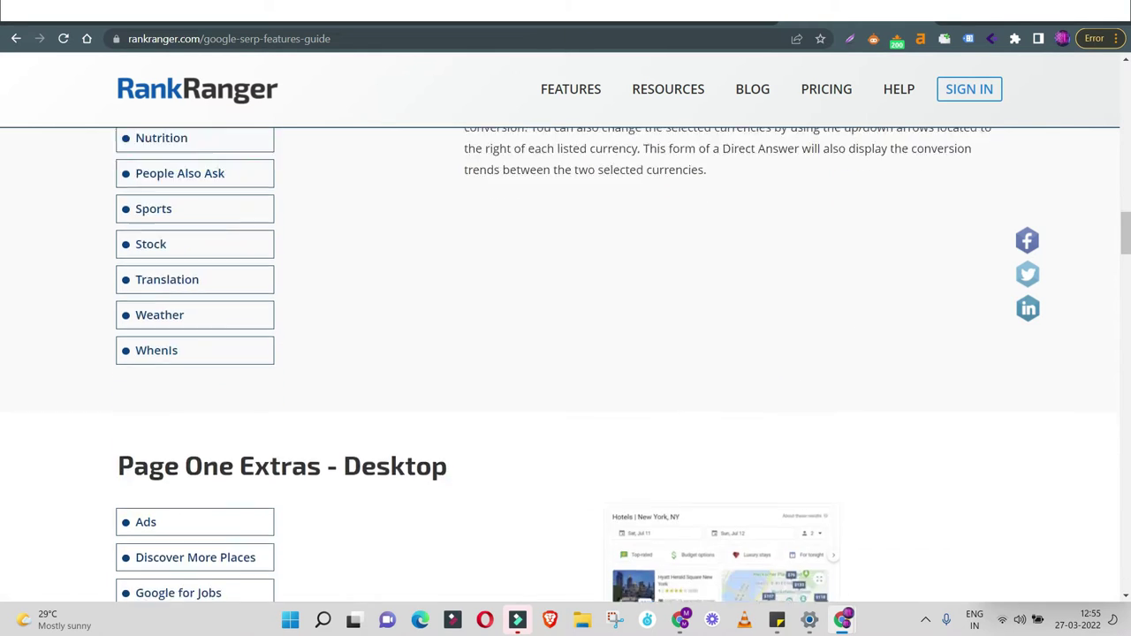
- Return to Organic Result Features - Desktop and display the Search Box example
scroll(623, 365, up, 20)
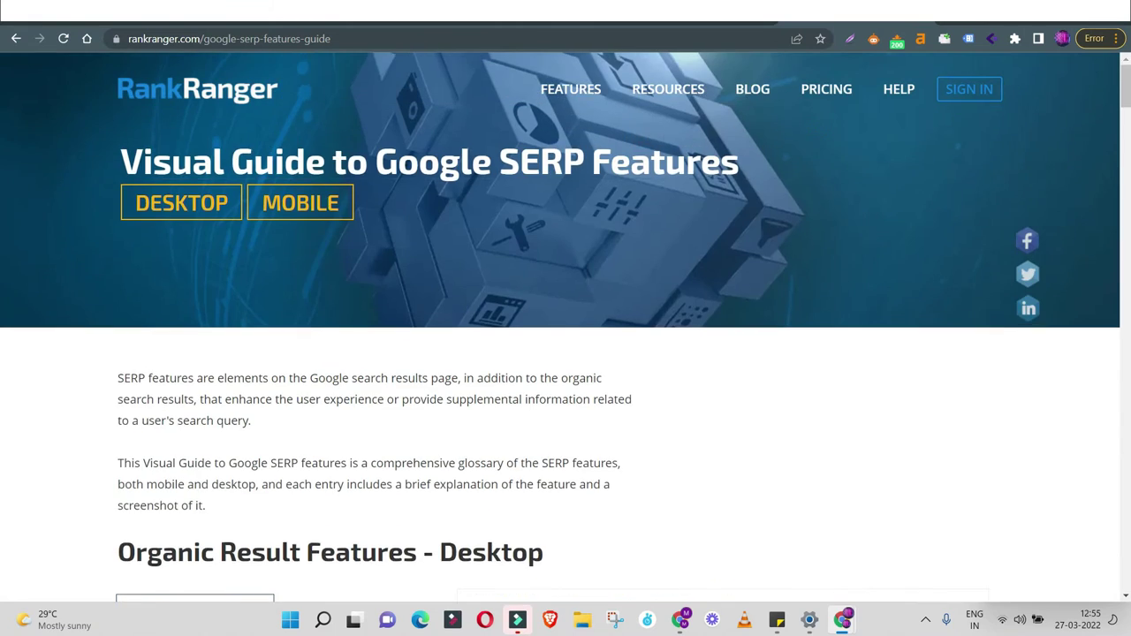
scroll(565, 327, down, 4)
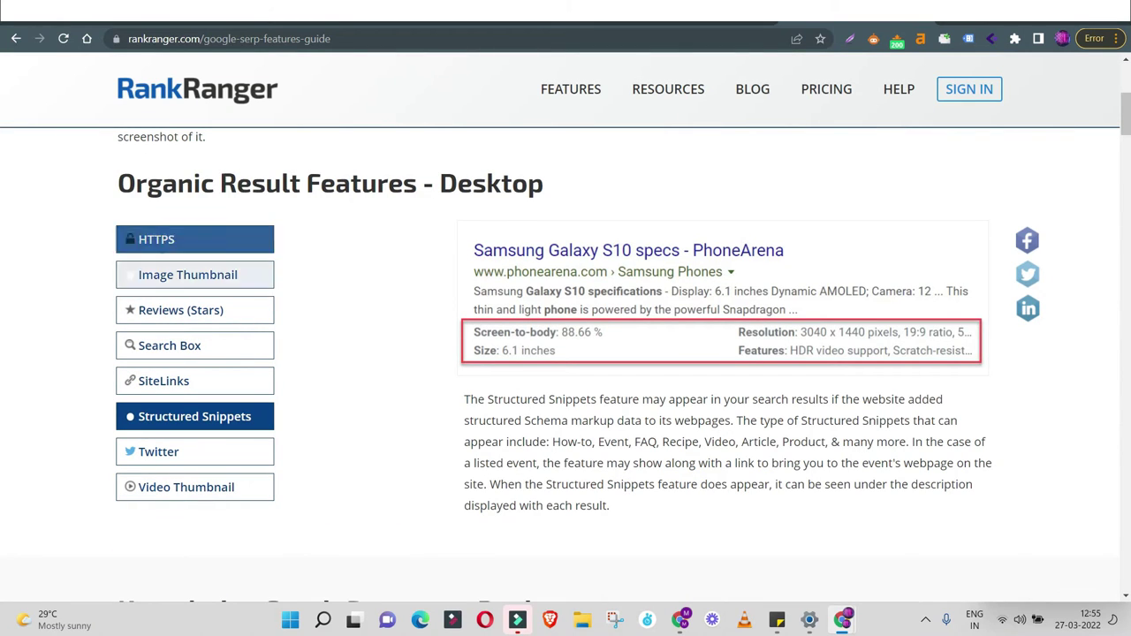
click(185, 347)
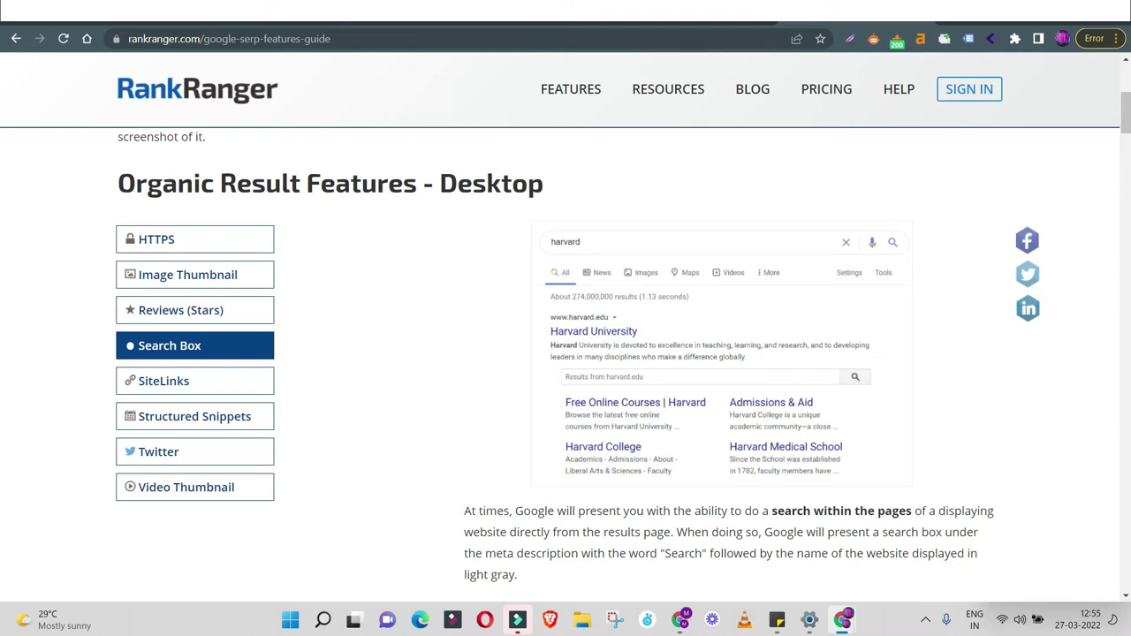
- Go back to the Google results and search for "schema markup generator"
key(ctrl+Tab)
click(232, 72)
click(233, 96)
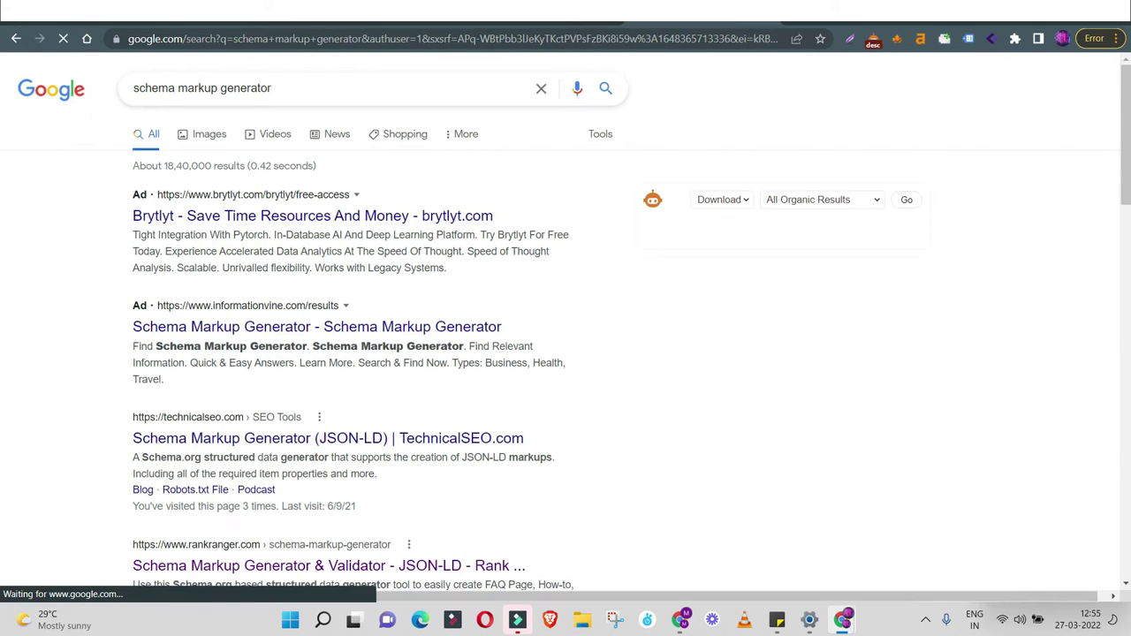
- Review the schema generator results and open Rank Ranger's Schema Markup Generator & Validator page
scroll(565, 354, down, 3)
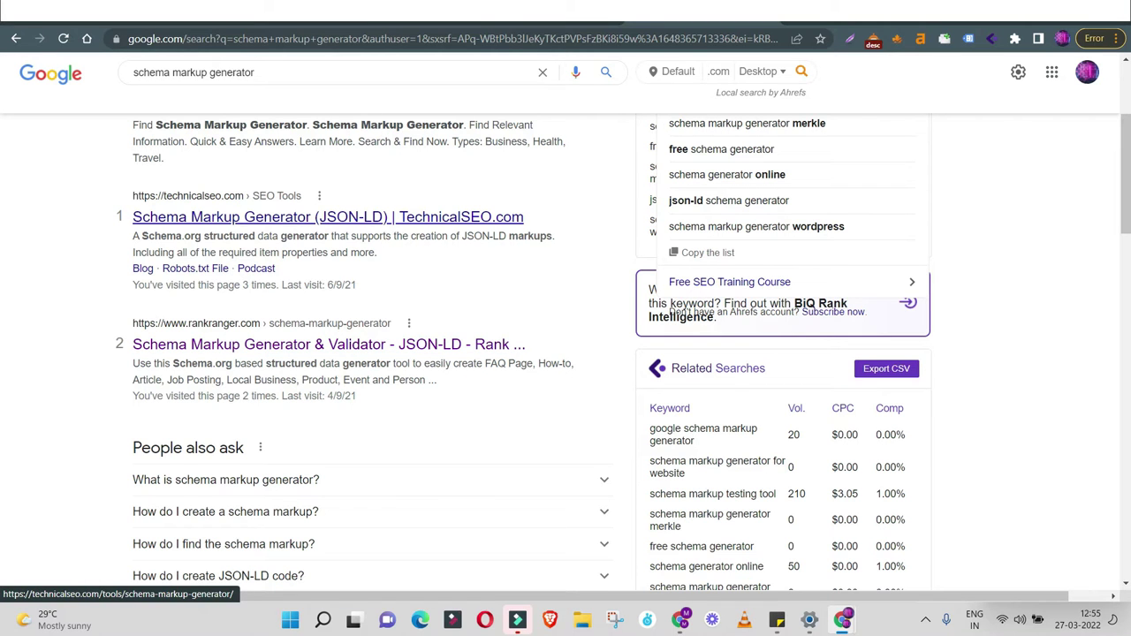
scroll(565, 354, down, 5)
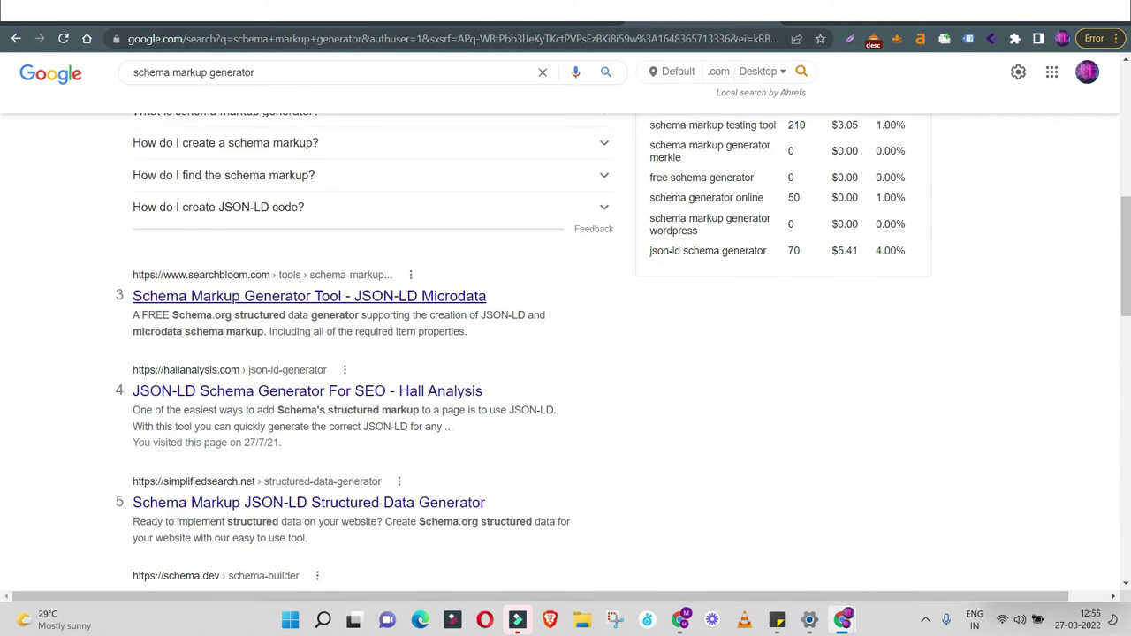
scroll(566, 354, up, 3)
scroll(566, 353, up, 3)
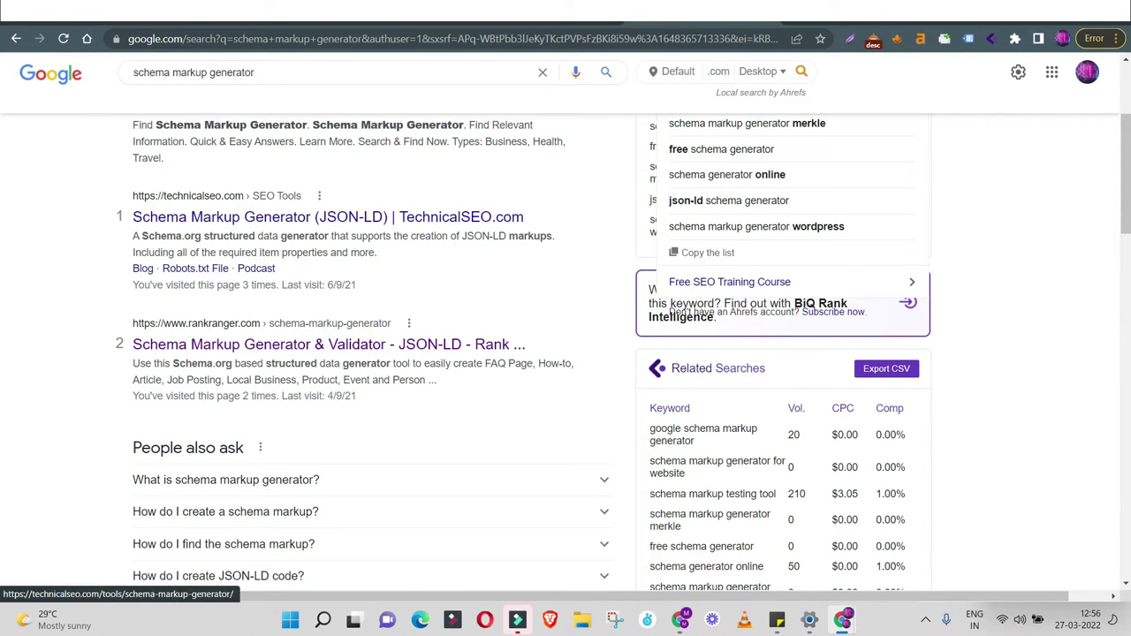
right_click(237, 345)
key(Escape)
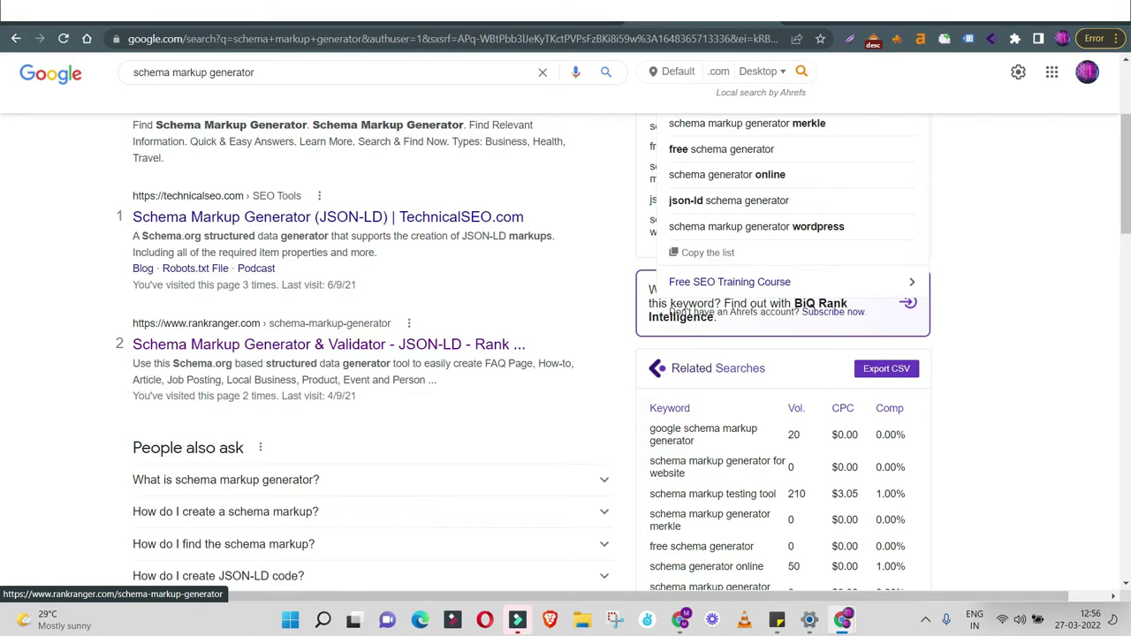
click(236, 345)
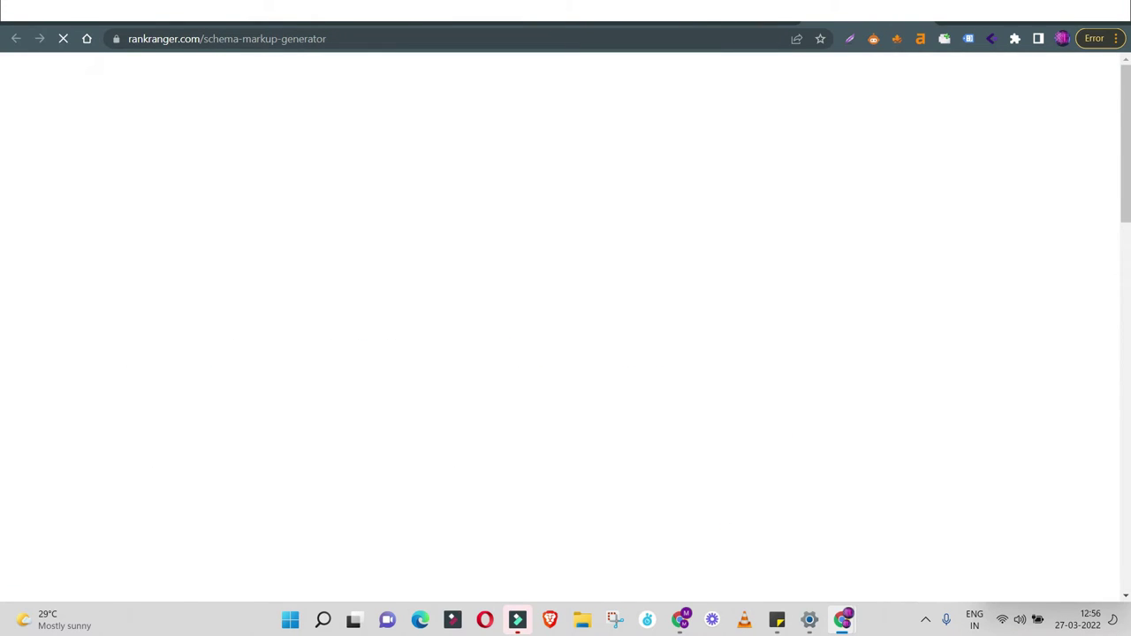
- Look through the schema types offered by the generator, from Article to Website - Sitelinks Searchbox, and dismiss the promotional popup
scroll(565, 353, down, 3)
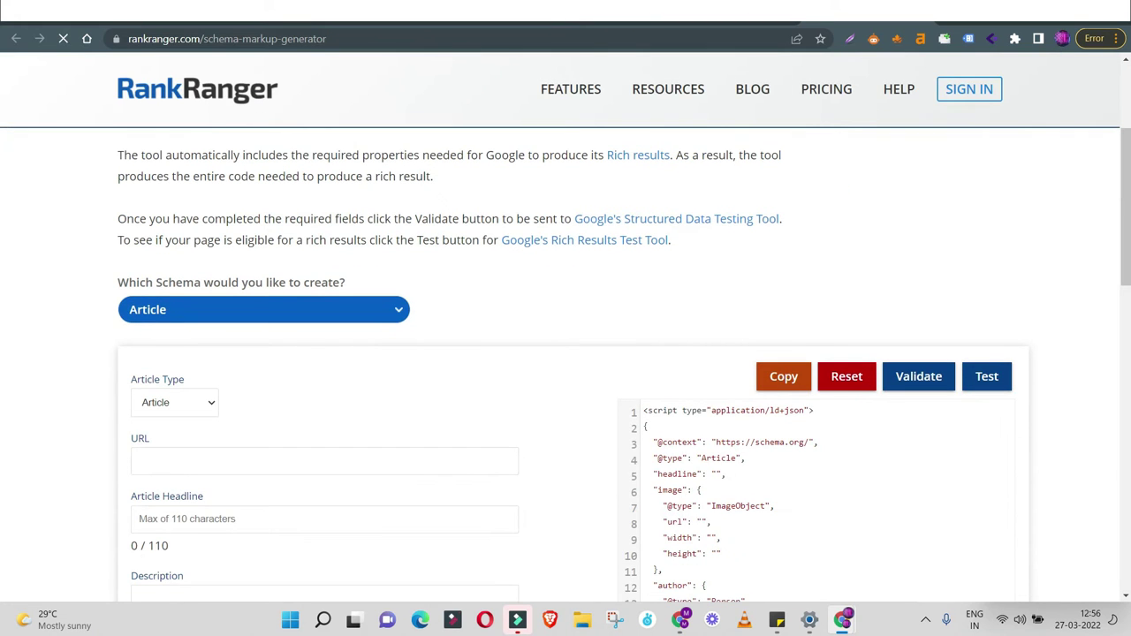
click(383, 309)
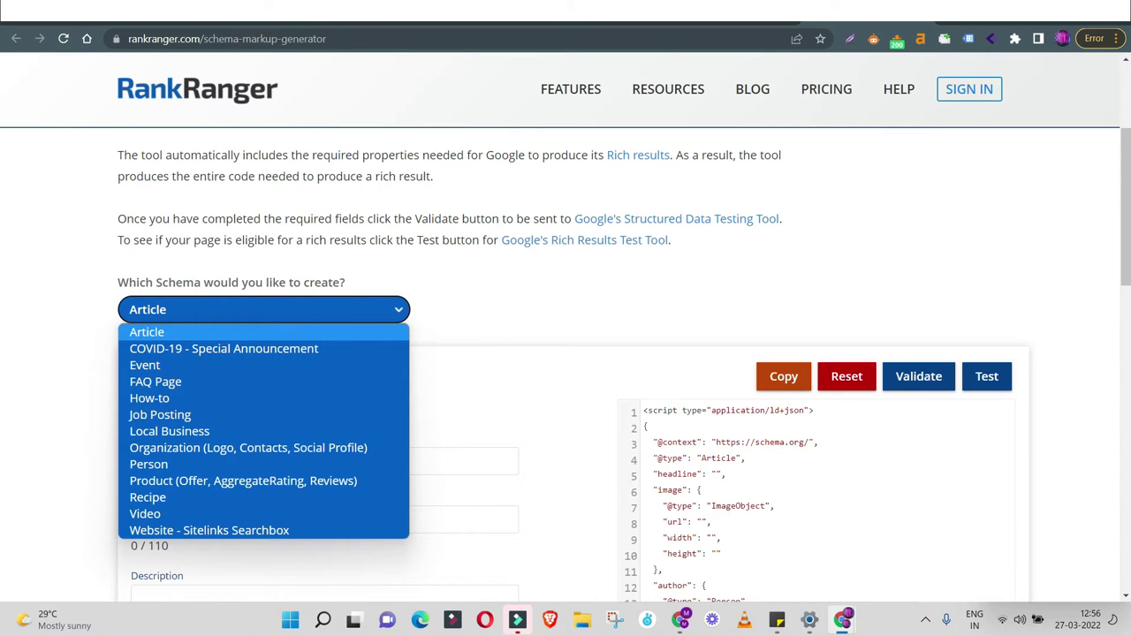
key(Down)
key(Down)
key(Down)
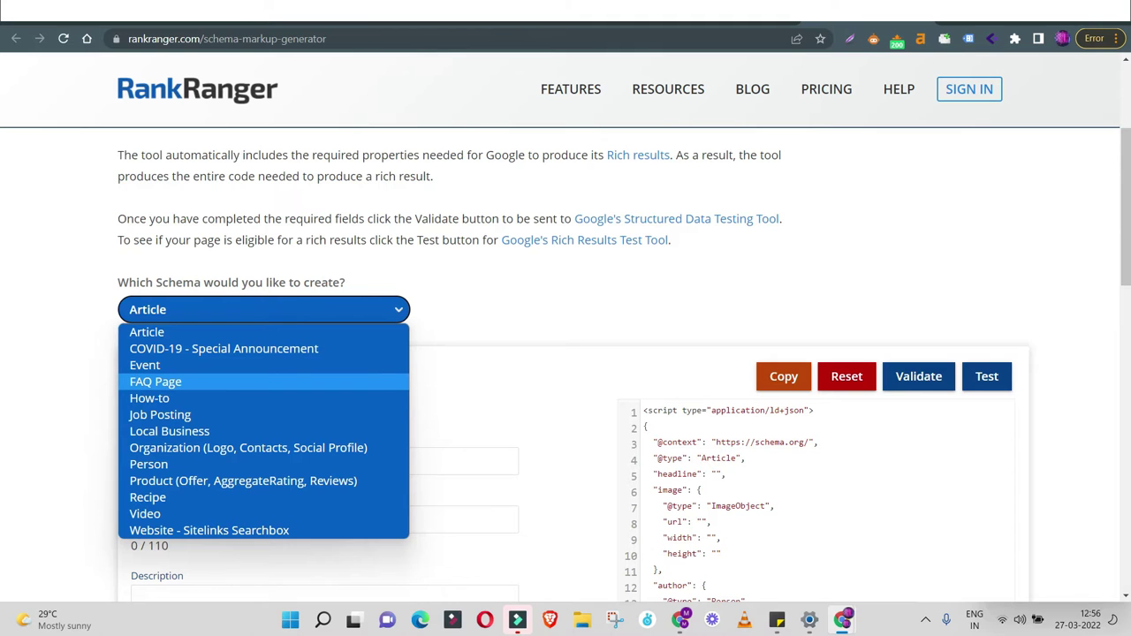
key(Down)
key(Down)
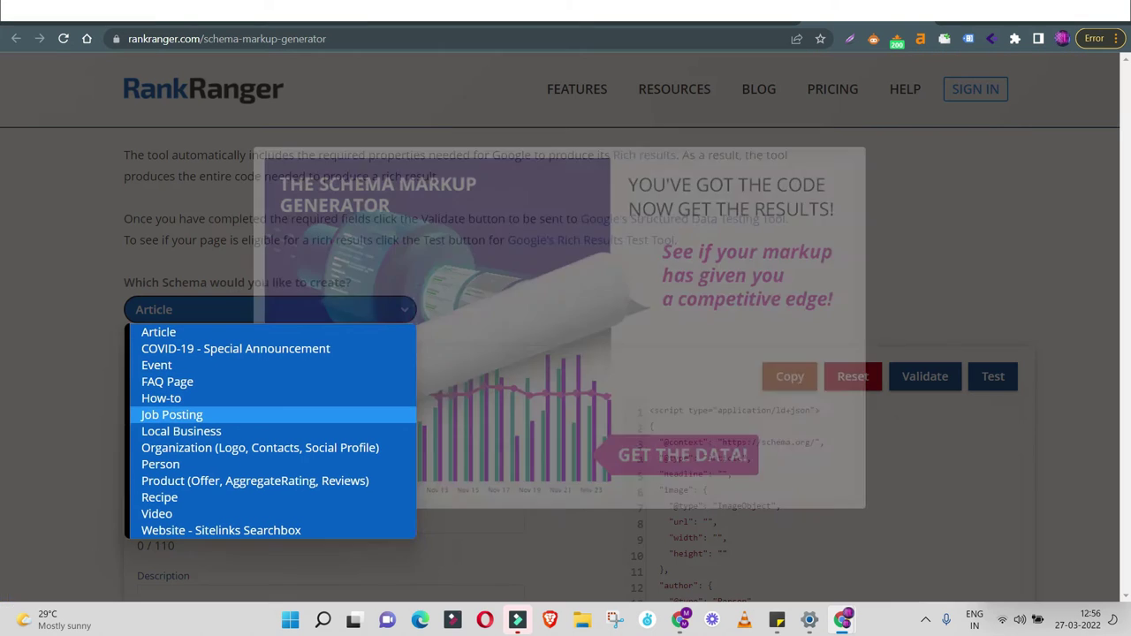
key(Down)
key(Up)
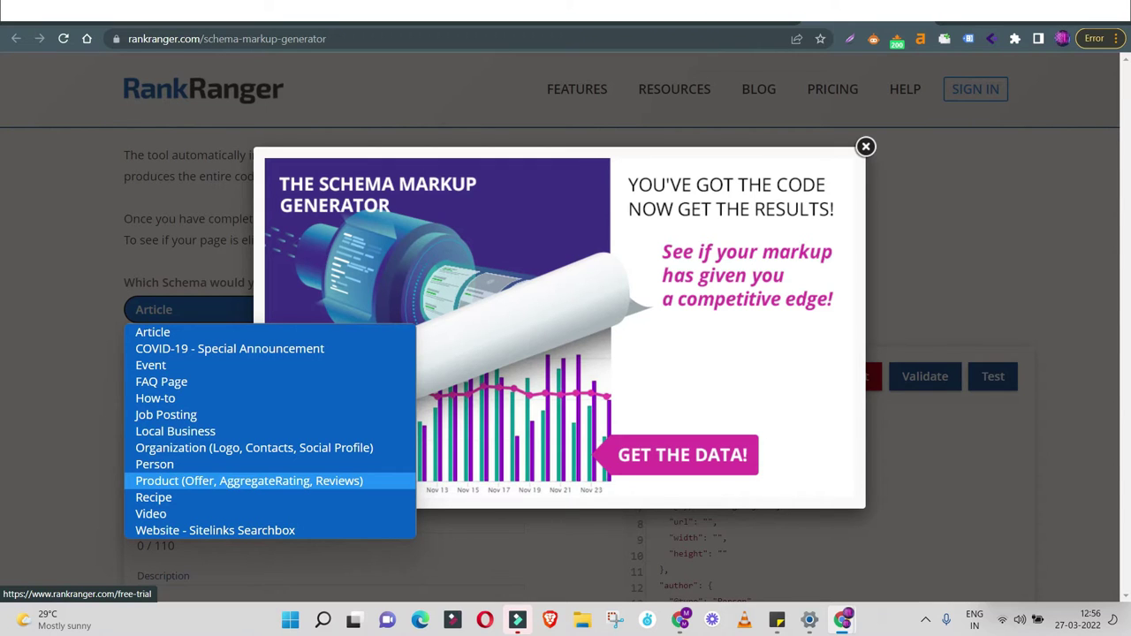
key(Up)
key(Up)
key(Up)
key(Up)
key(Up)
key(Down)
key(Down)
key(Down)
key(Down)
key(Down)
key(Up)
key(Down)
key(Down)
key(Up)
key(Up)
key(Up)
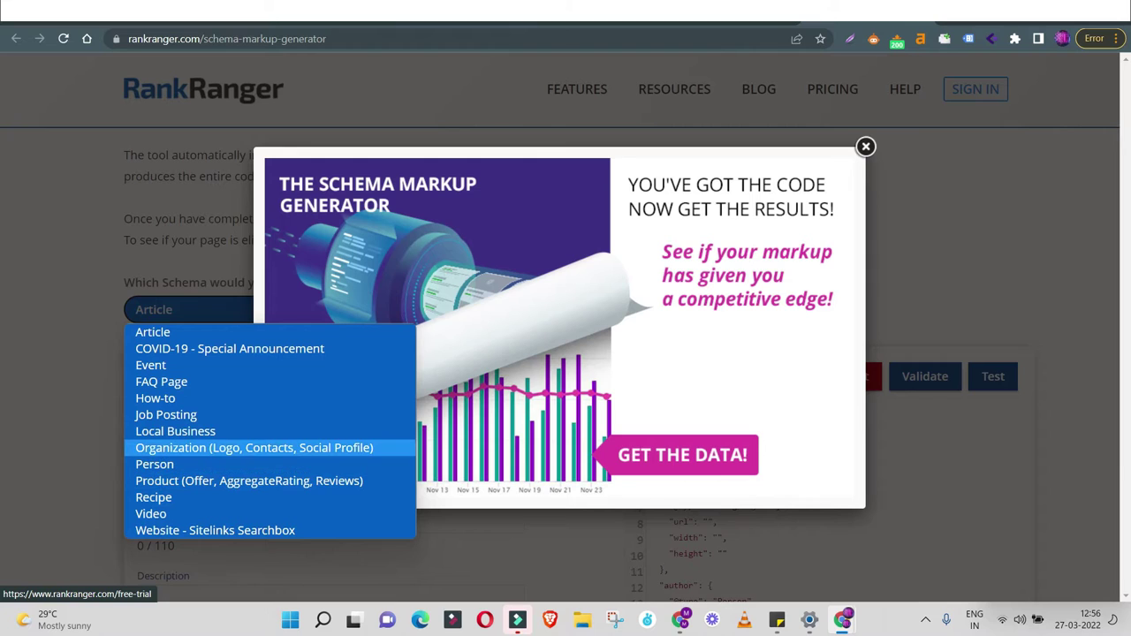
key(Down)
key(Down)
key(Down)
key(Down)
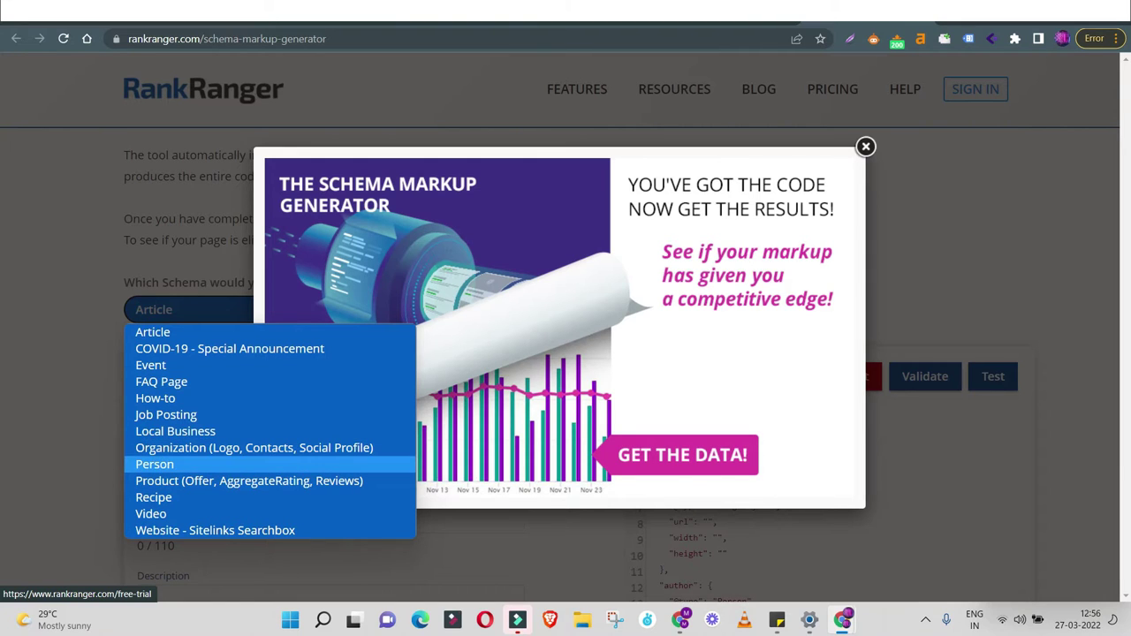
key(Down)
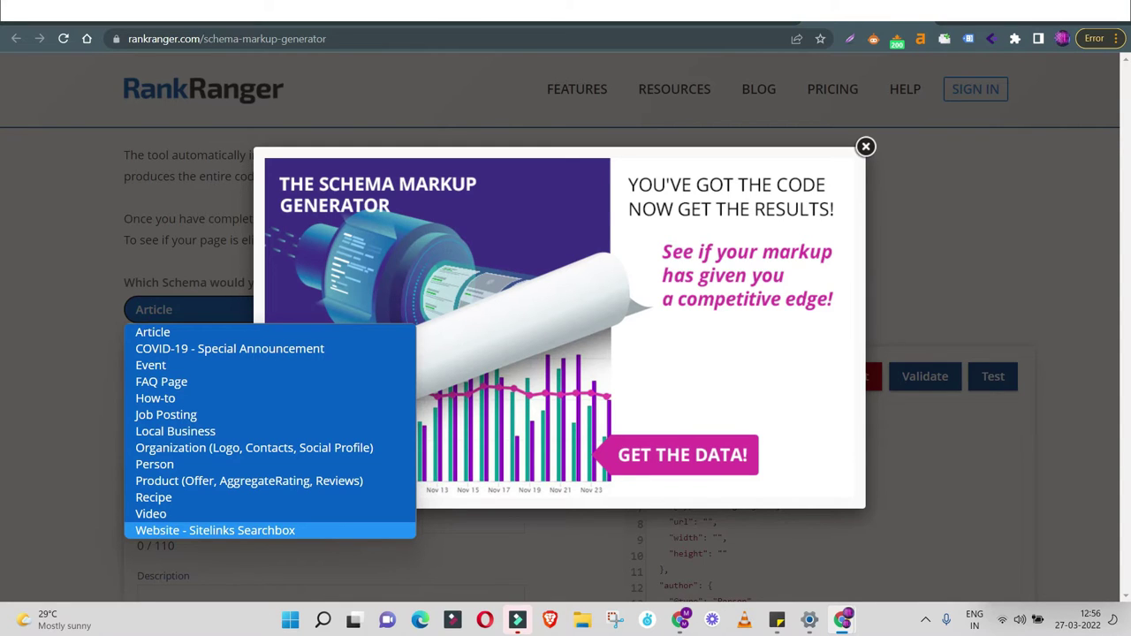
key(Up)
key(Up)
key(Up)
key(Up)
key(Up)
key(Up)
key(Up)
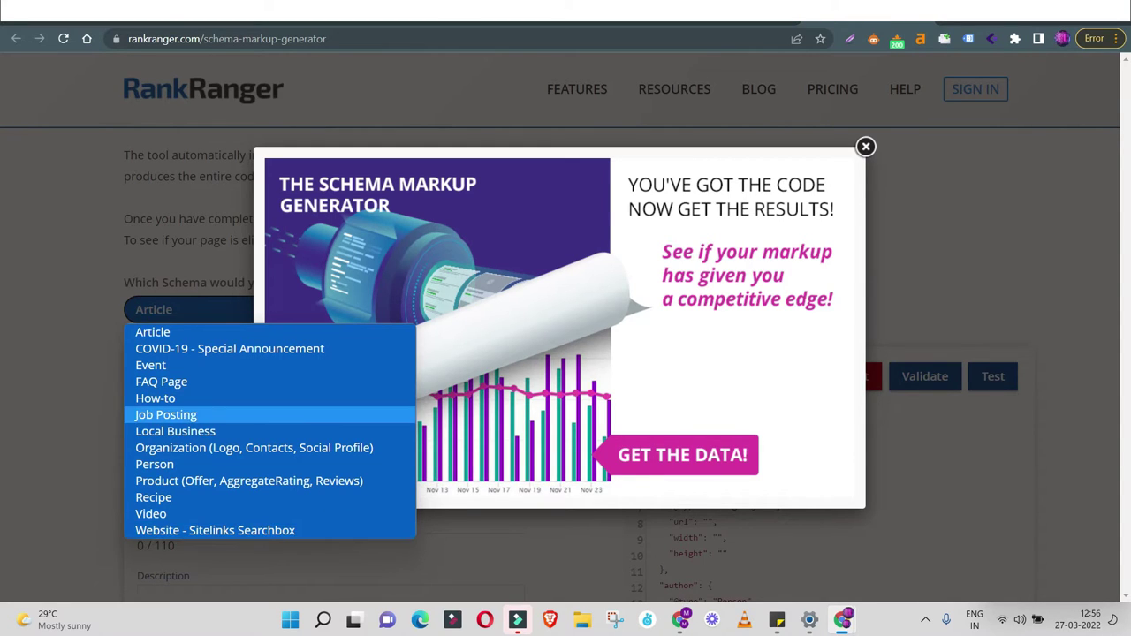
key(Escape)
key(Escape)
- Examine the Article schema's input fields and the empty JSON-LD code template beside them
scroll(624, 365, down, 3)
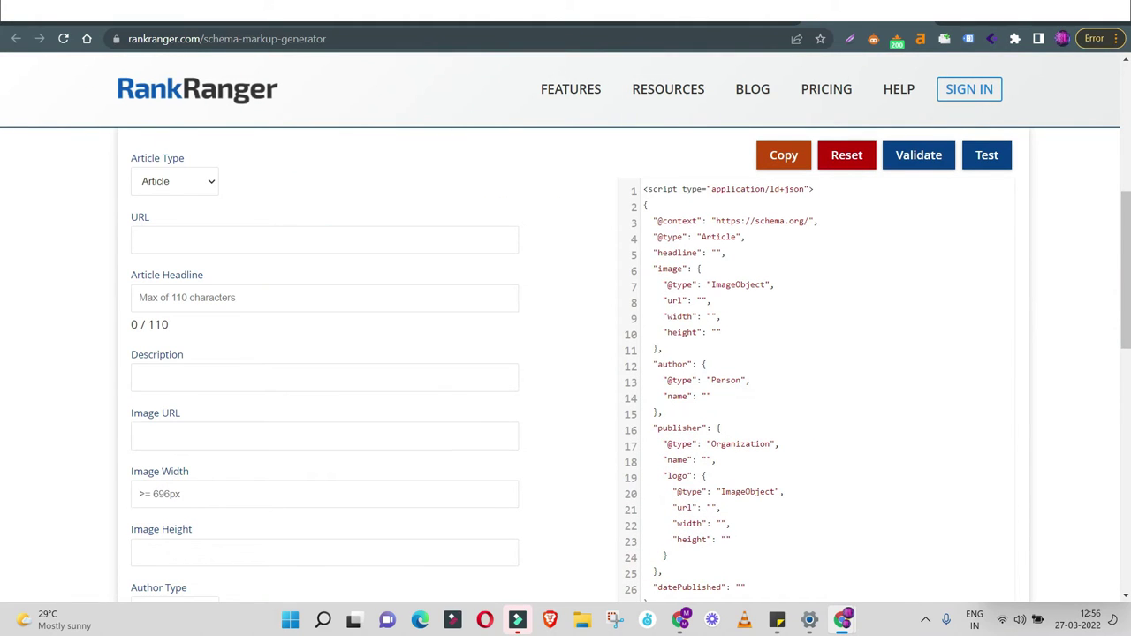
scroll(566, 362, down, 1)
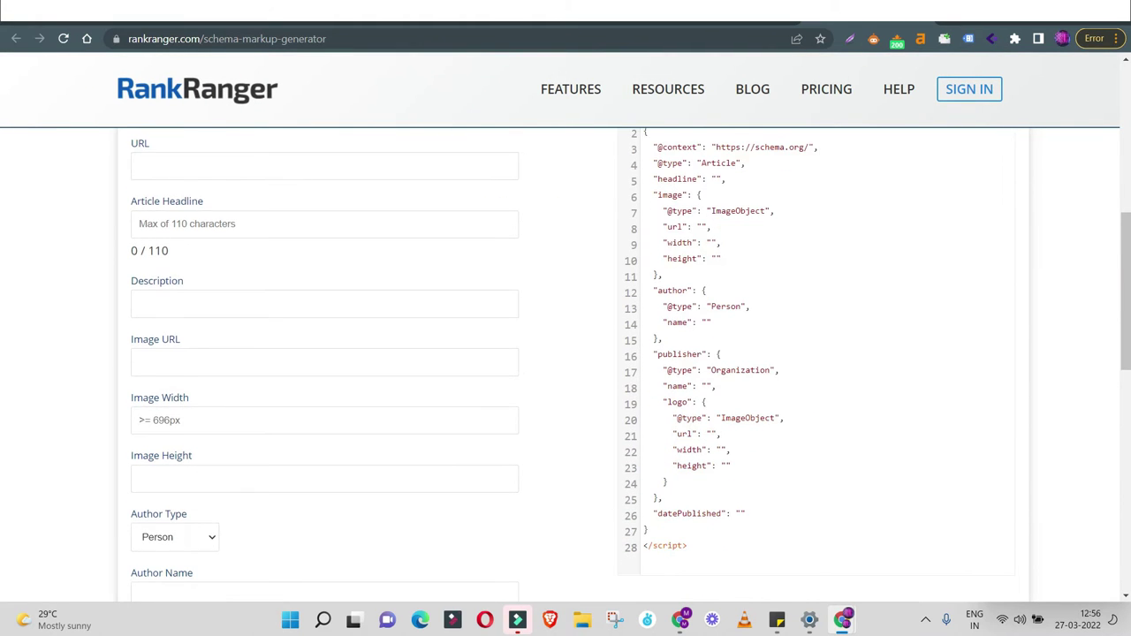
scroll(783, 302, up, 3)
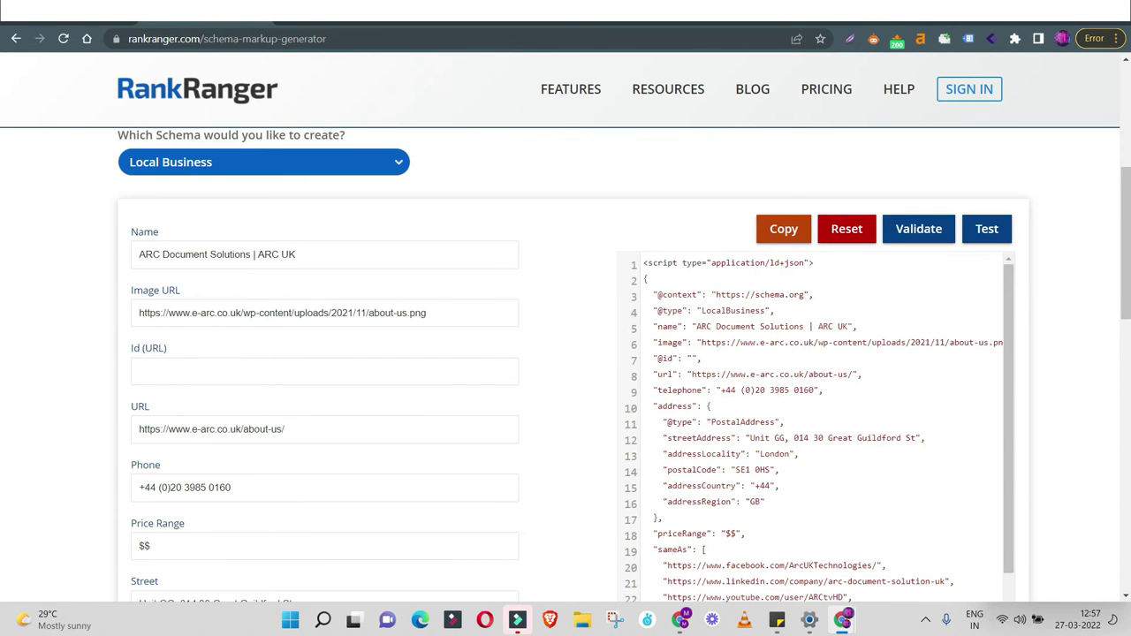
- Review the generator's introduction and the available schema types, keeping Local Business as the selected schema
scroll(565, 353, up, 3)
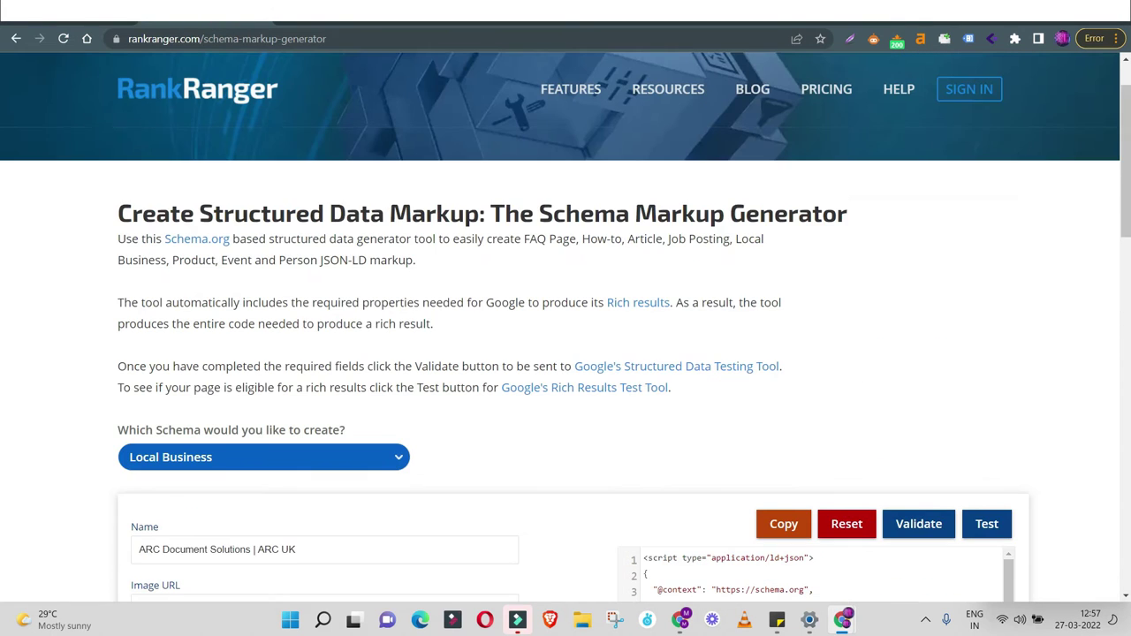
scroll(566, 327, down, 1)
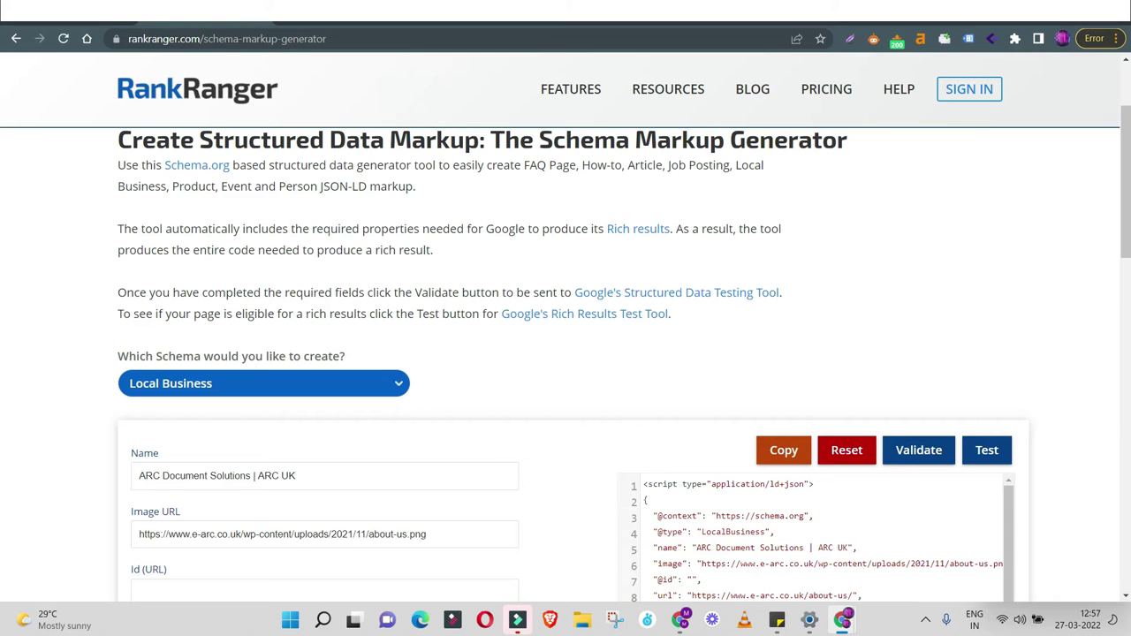
click(301, 384)
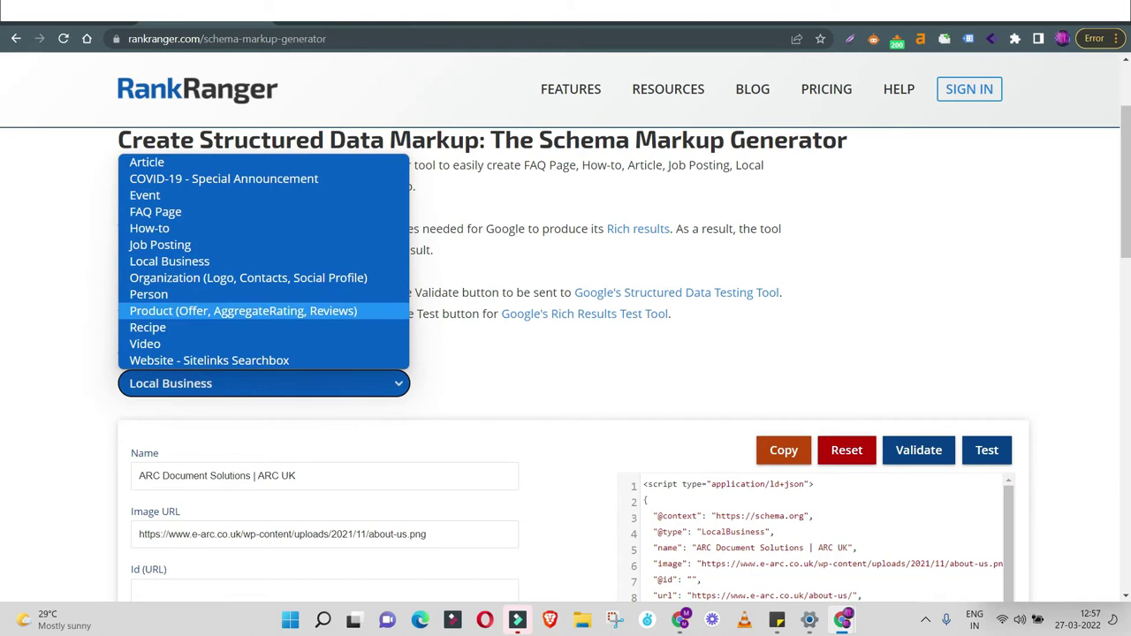
click(530, 358)
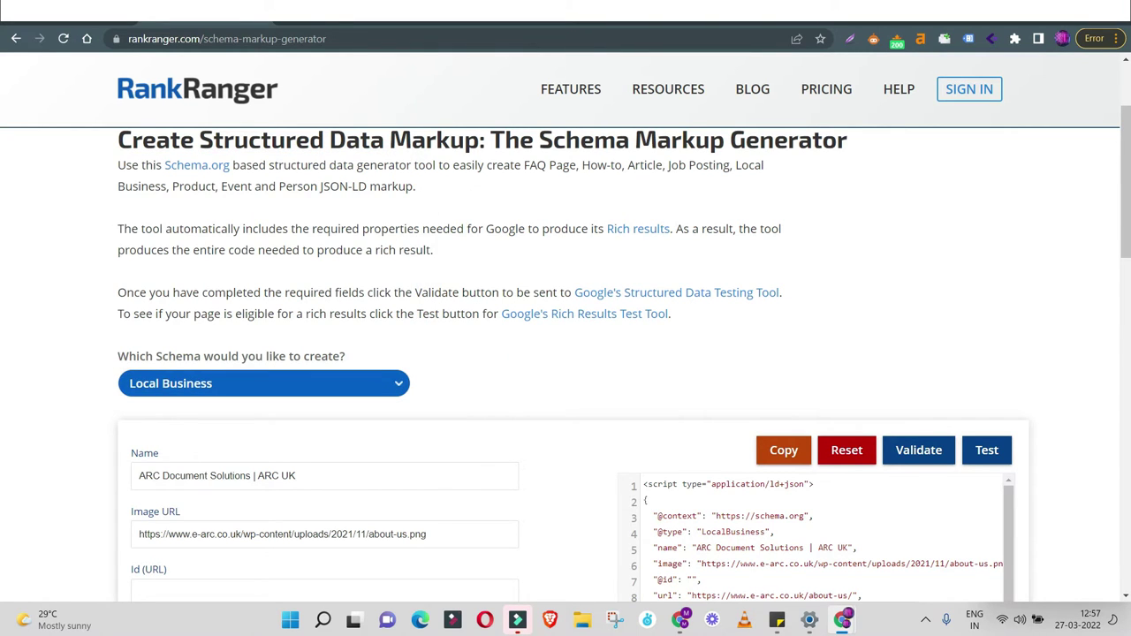
click(343, 386)
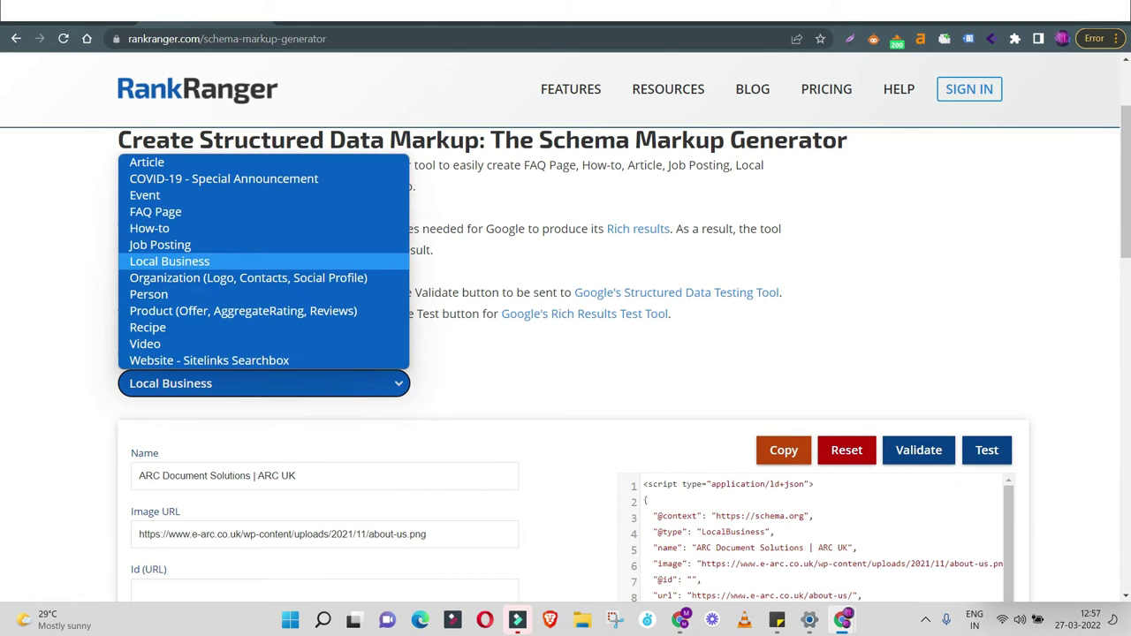
click(491, 355)
- Examine the completed Local Business form, from name, URLs and address to social profiles and the Open 24/7 option
scroll(491, 355, down, 4)
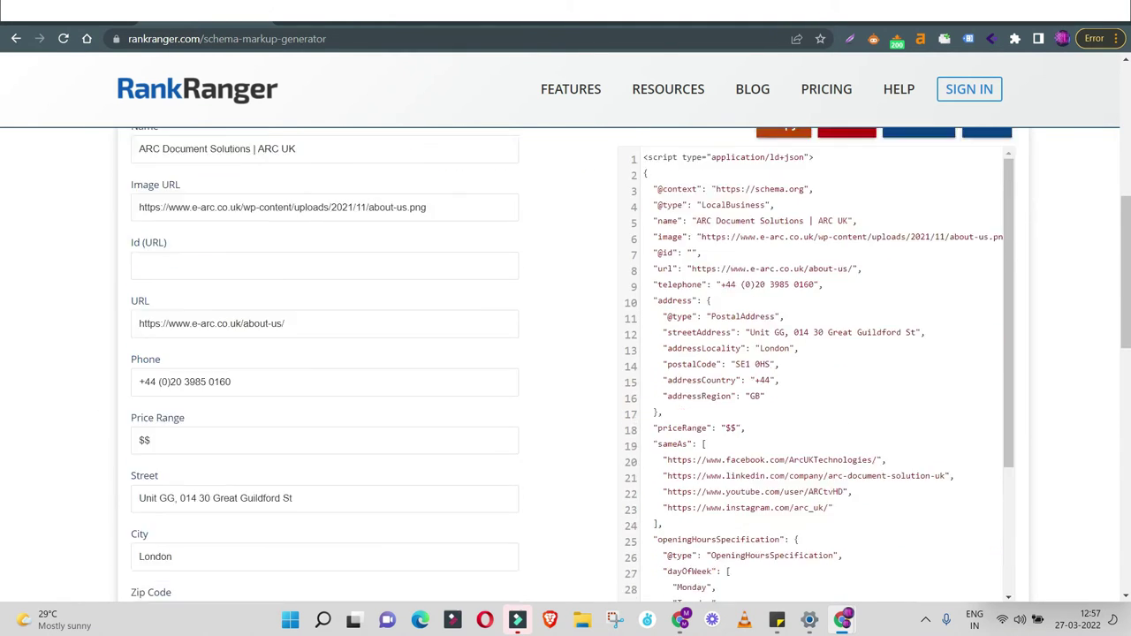
scroll(565, 354, down, 3)
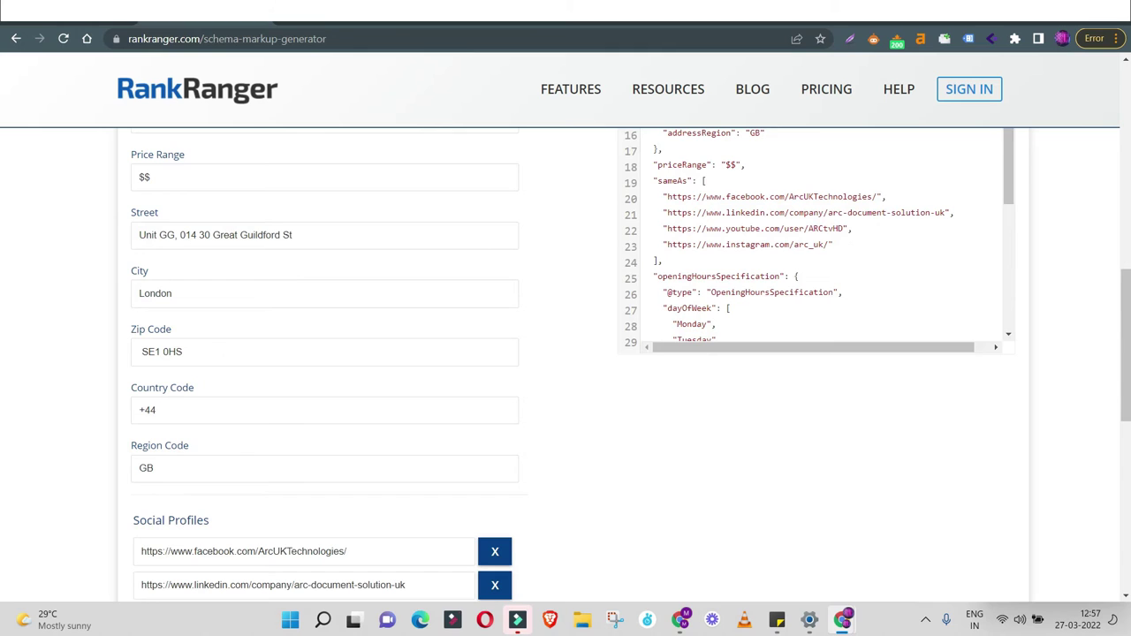
scroll(566, 353, down, 2)
scroll(565, 354, up, 6)
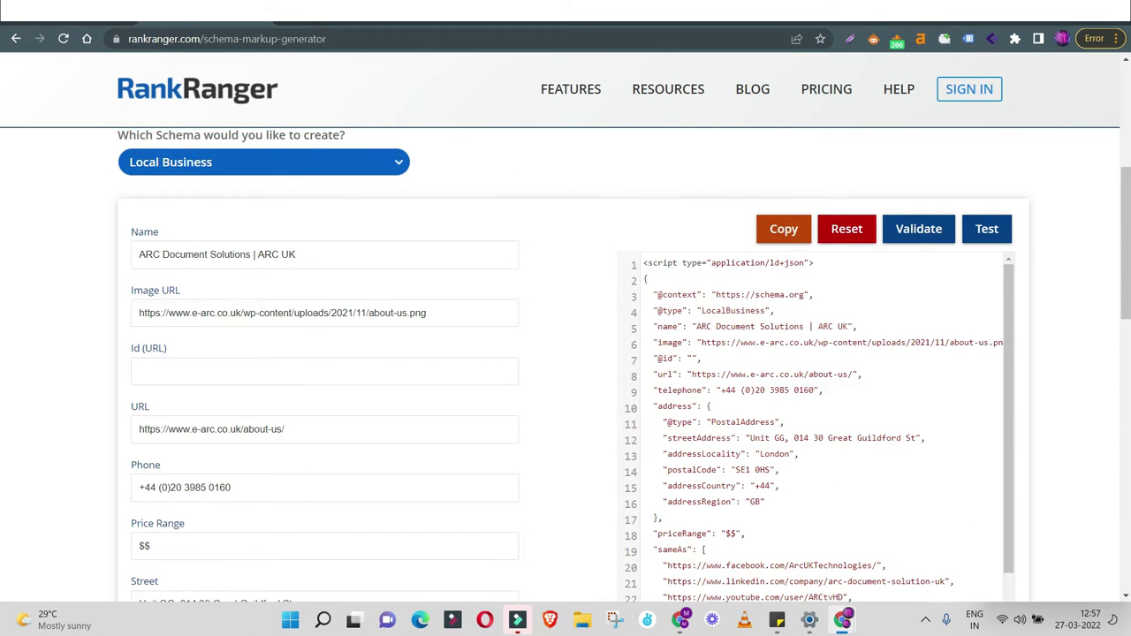
scroll(565, 354, down, 2)
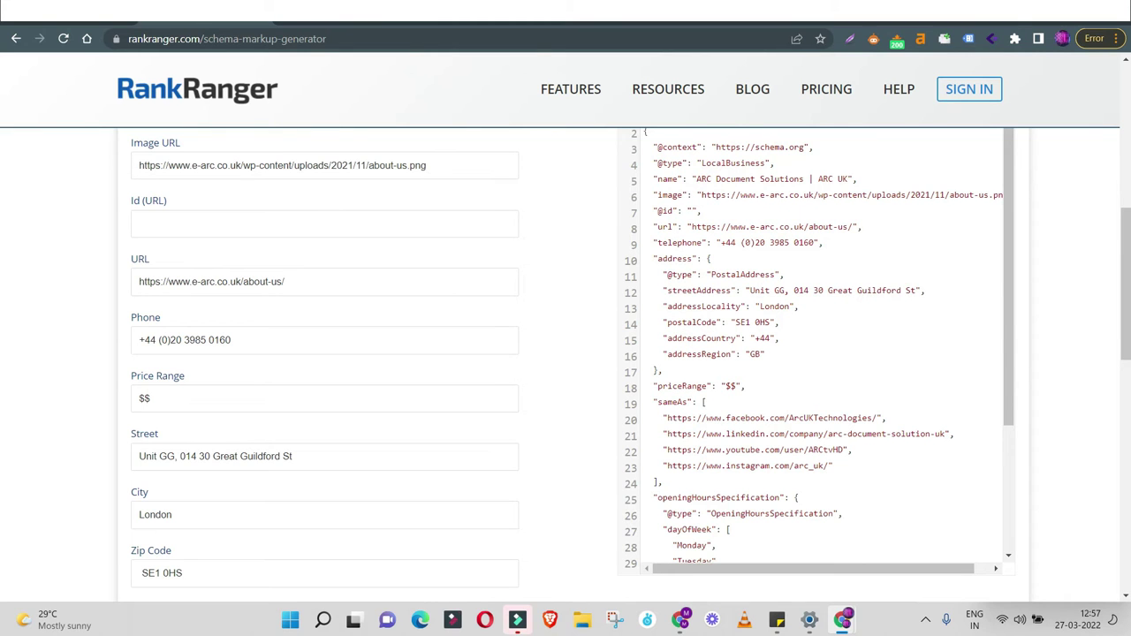
scroll(565, 354, down, 2)
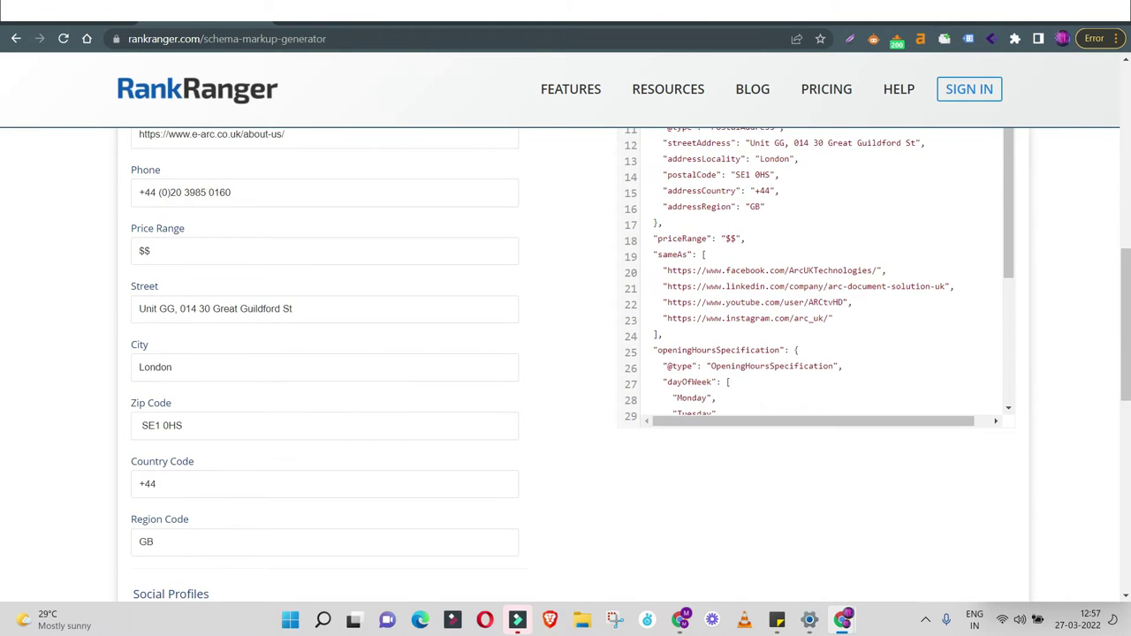
scroll(566, 354, down, 3)
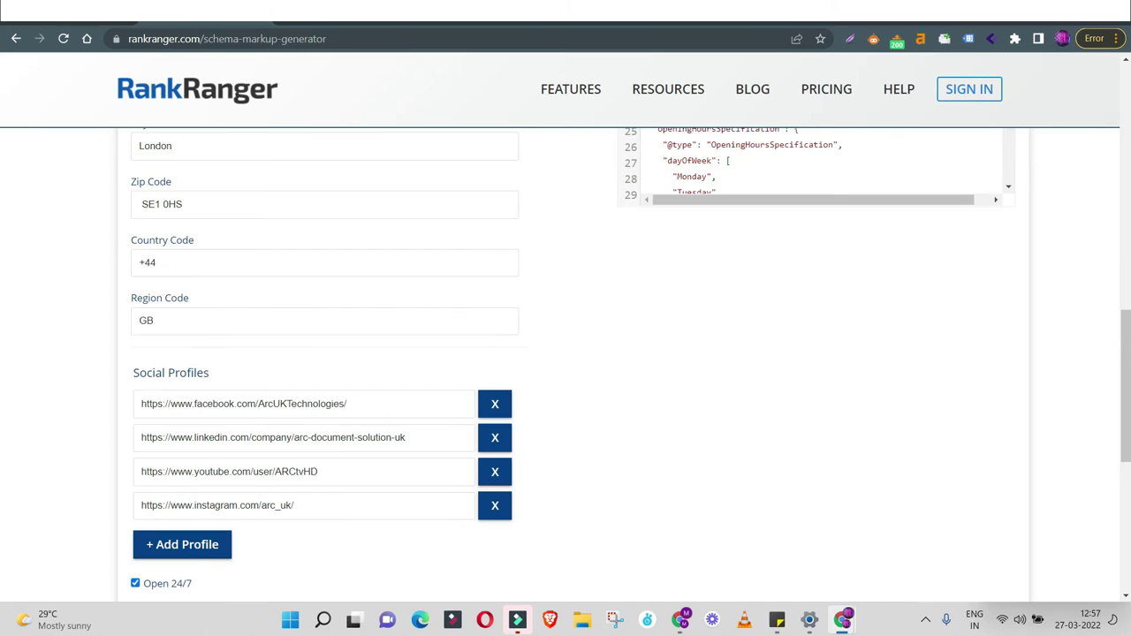
scroll(566, 354, down, 4)
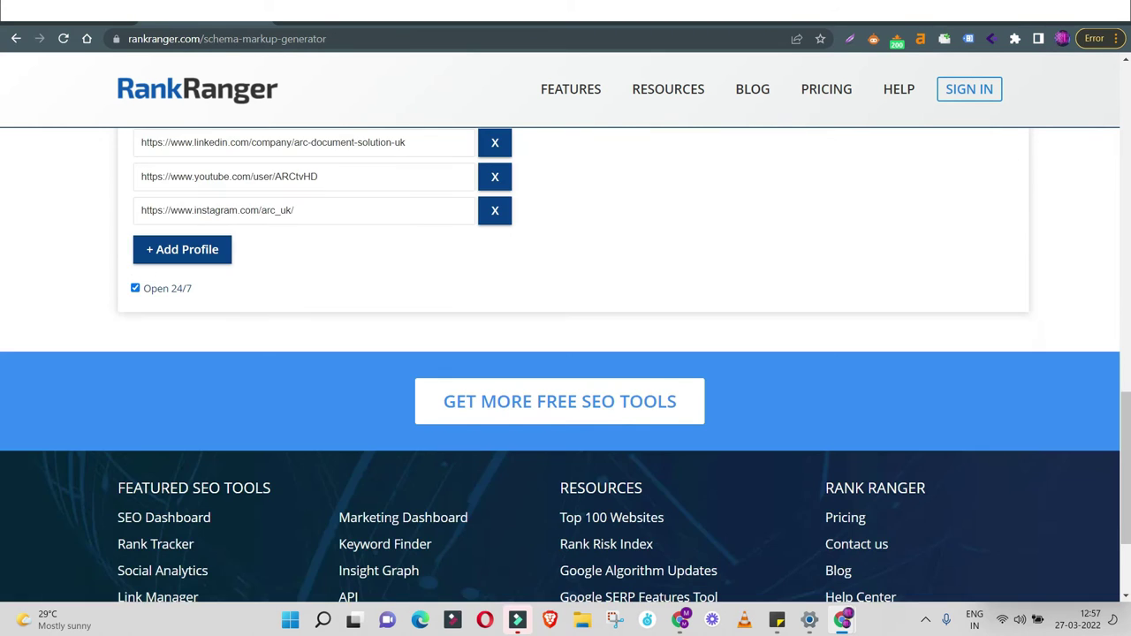
scroll(565, 354, up, 10)
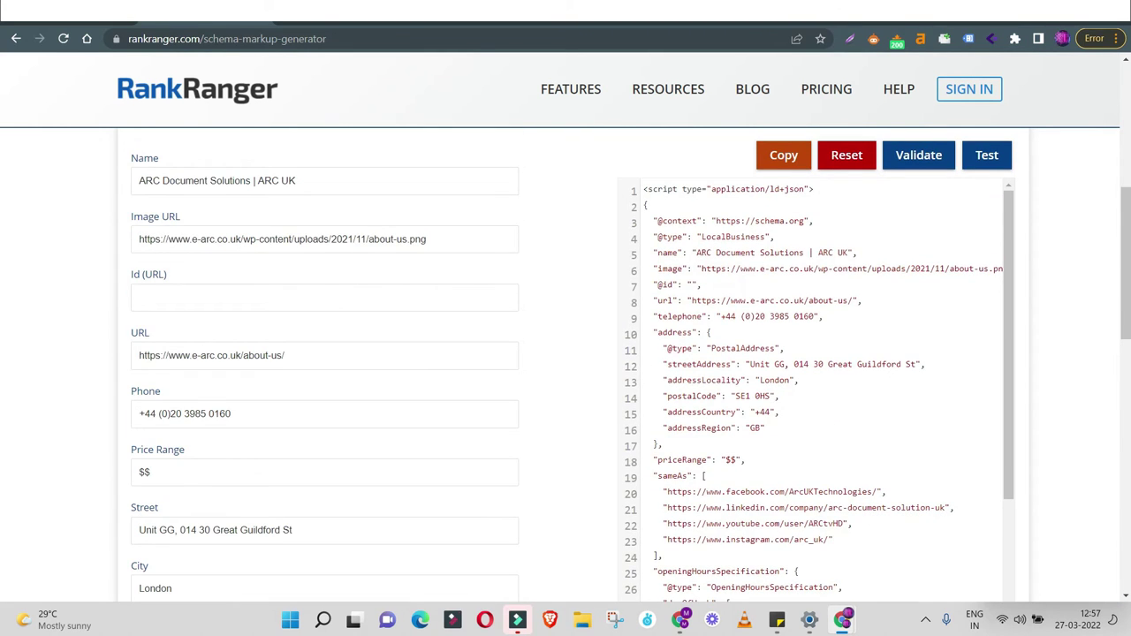
- Examine the generated LocalBusiness JSON-LD code, including the address, social profile and opening hours sections
scroll(565, 353, up, 1)
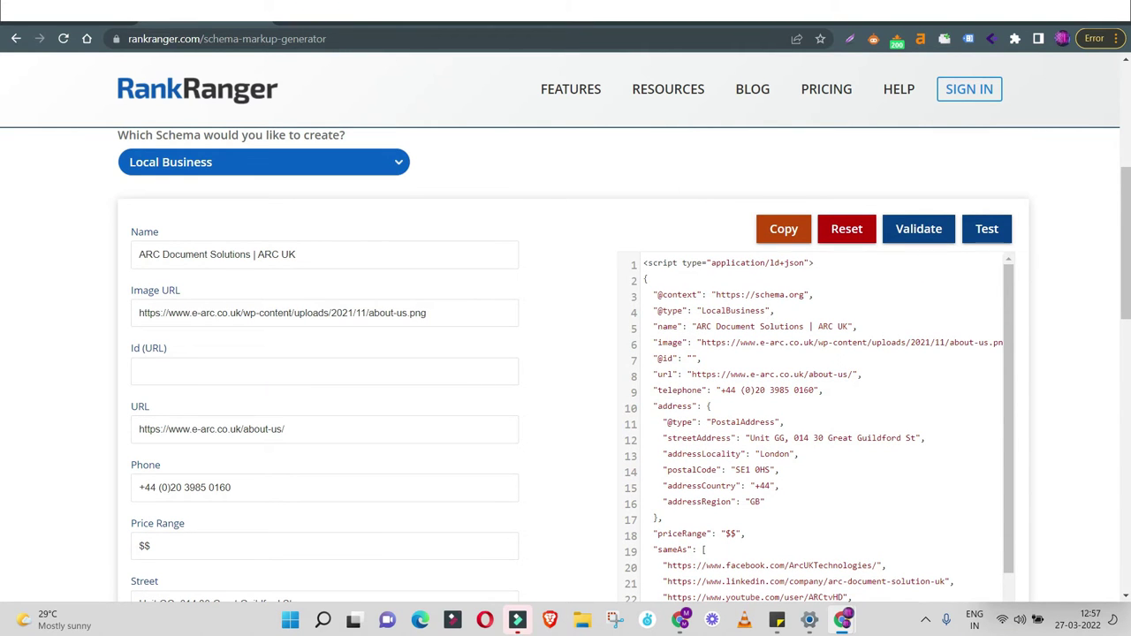
scroll(813, 424, down, 5)
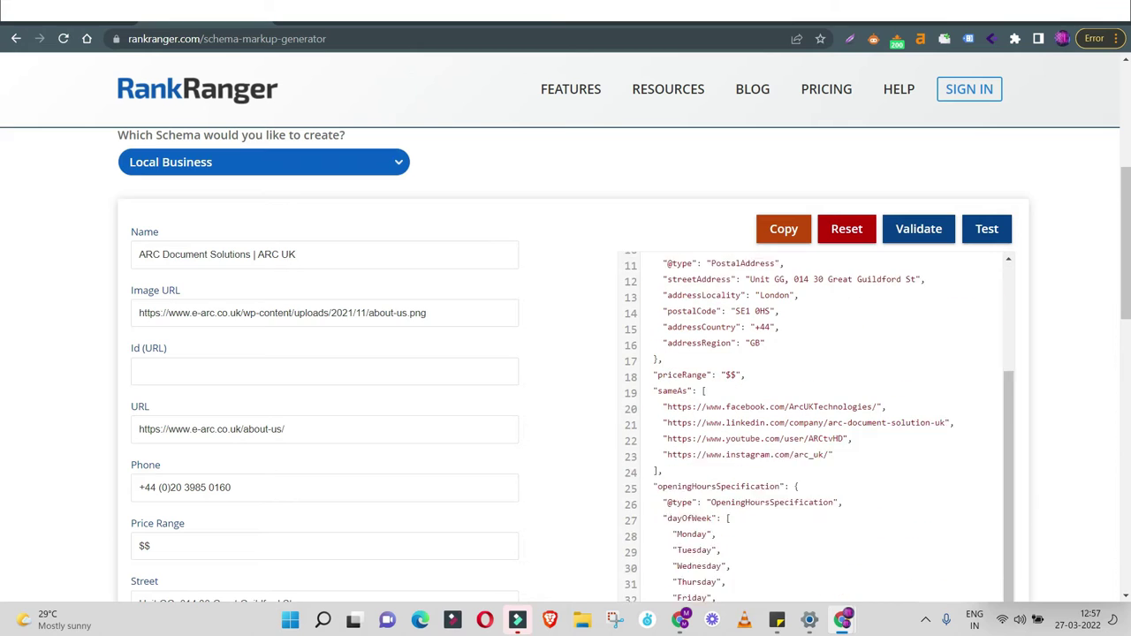
scroll(813, 344, up, 4)
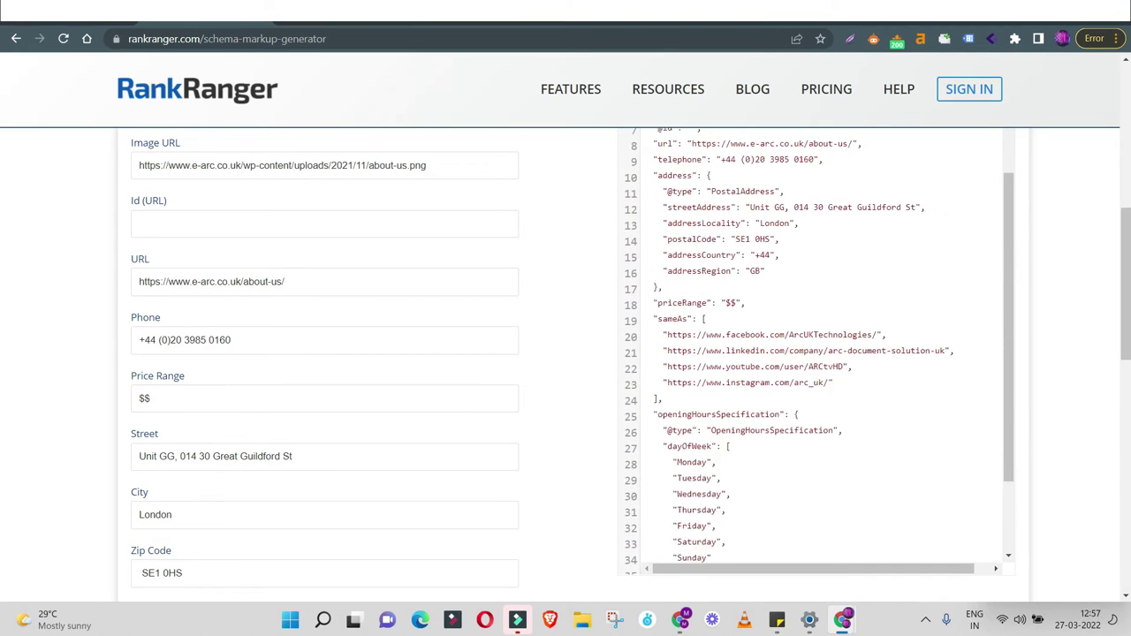
scroll(813, 354, up, 3)
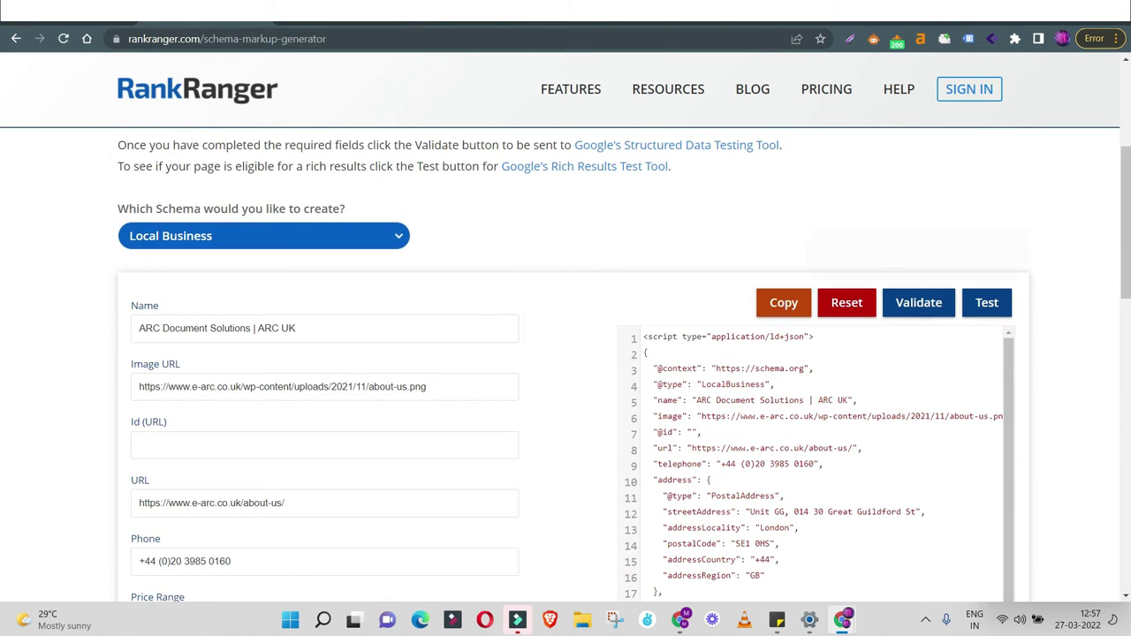
- Validate the Local Business markup by going to Google's structured data testing page
click(919, 302)
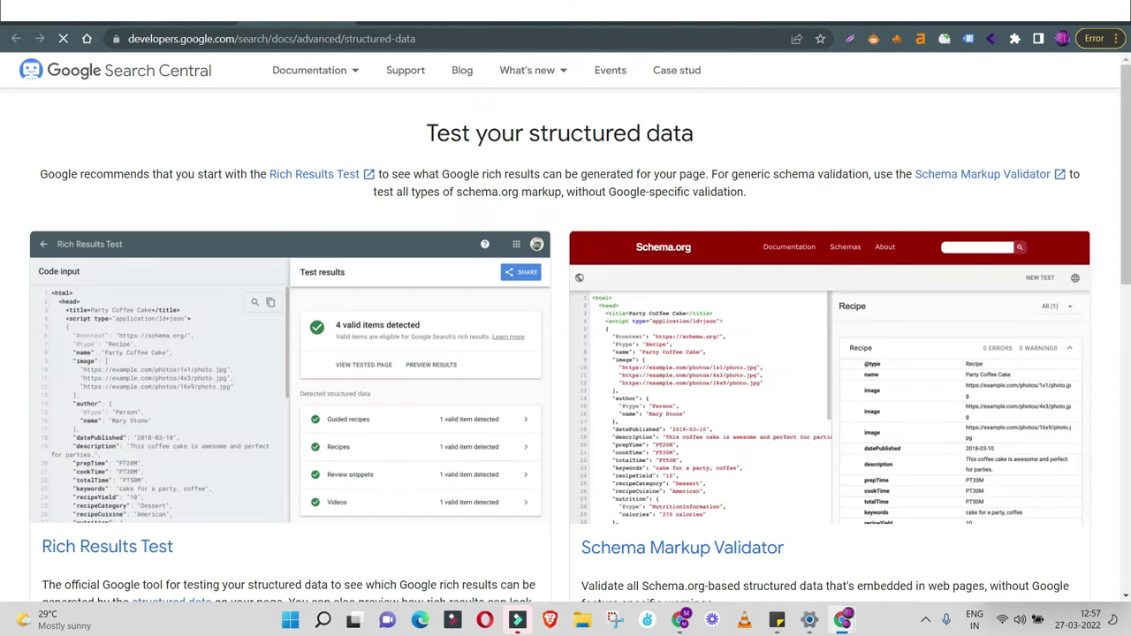
key(ctrl+w)
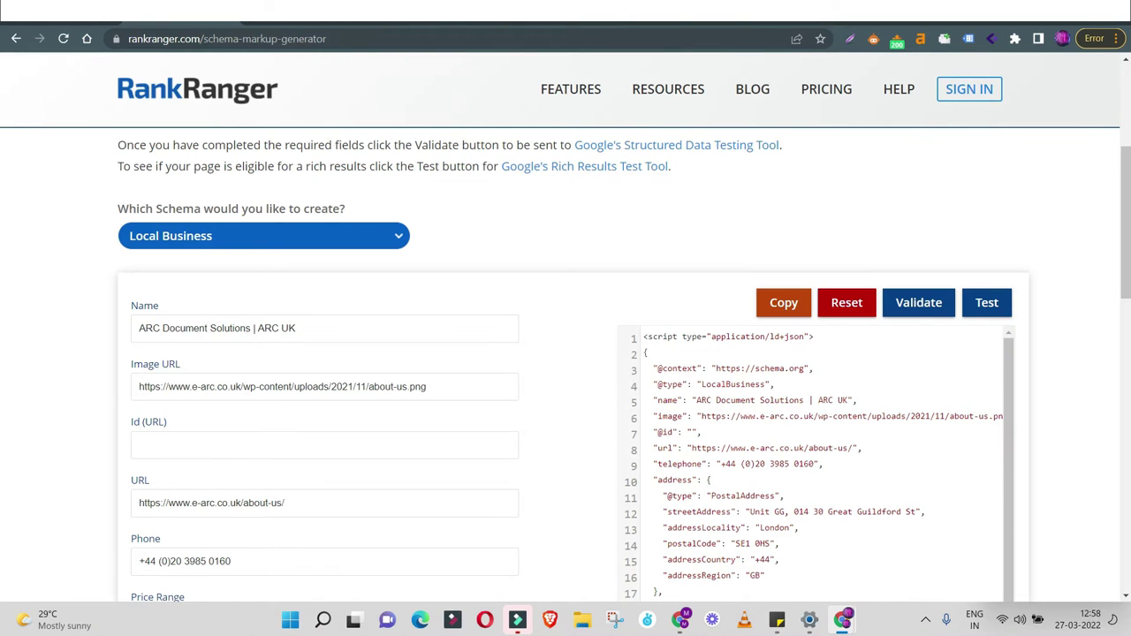
click(919, 302)
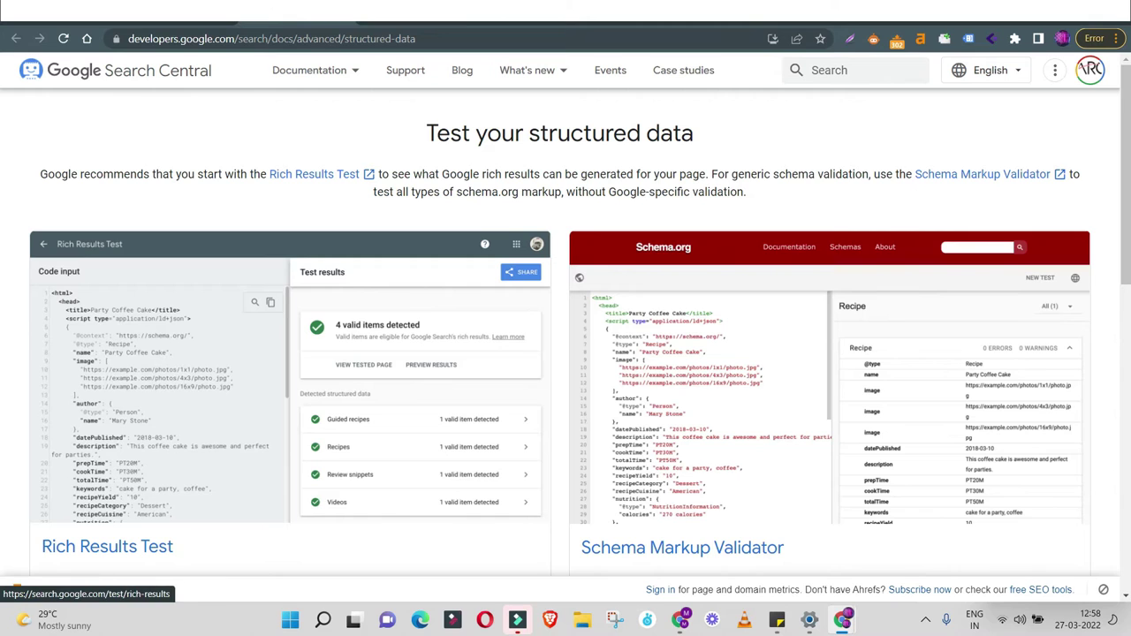
- Go to Google's Rich Results Test and set it to test pasted code instead of a URL
scroll(566, 336, down, 2)
scroll(566, 336, up, 1)
scroll(565, 336, down, 1)
scroll(565, 335, down, 2)
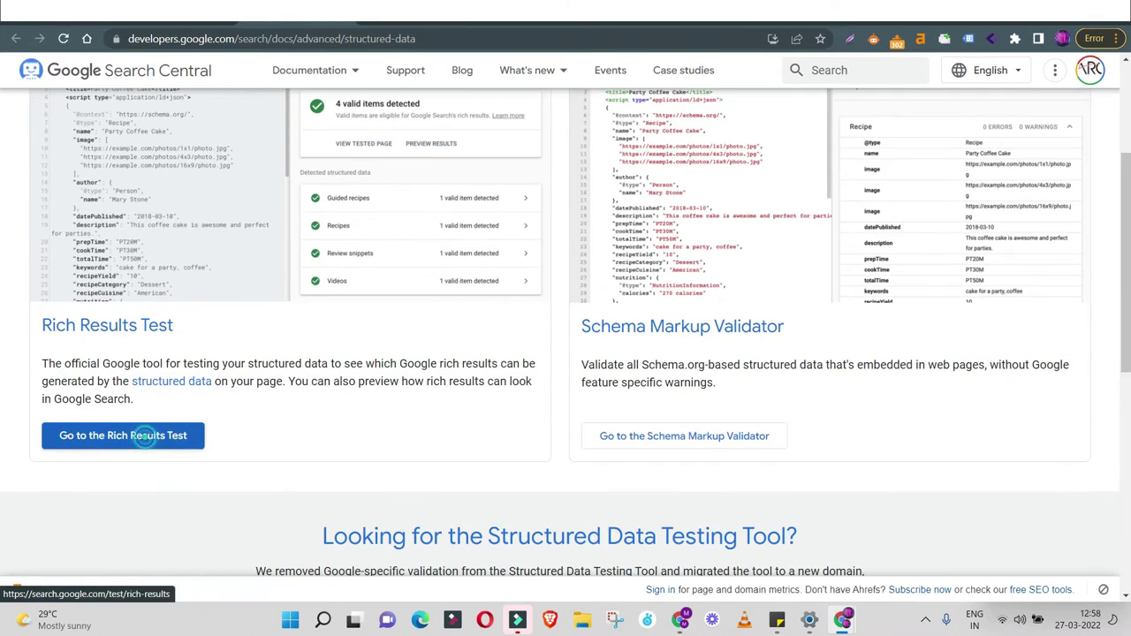
click(146, 437)
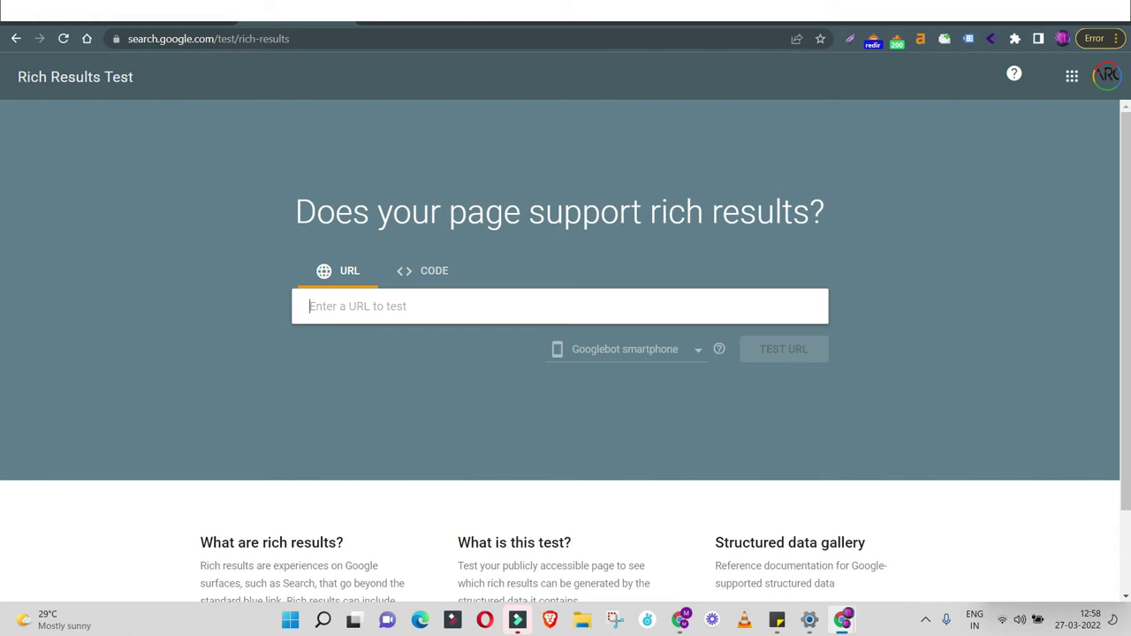
click(424, 270)
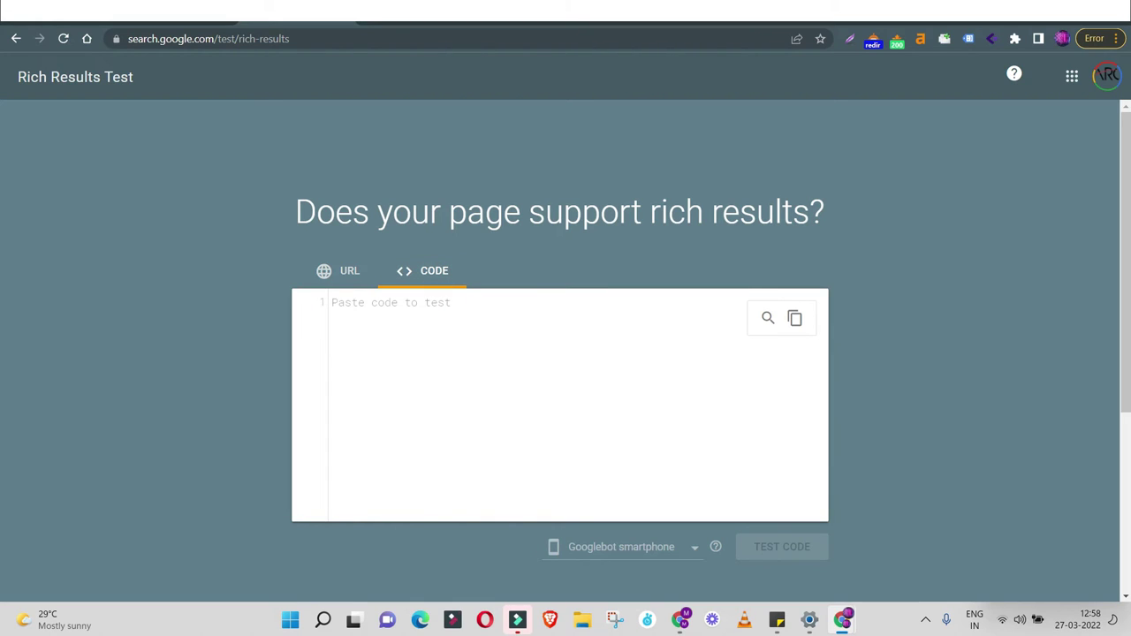
- Paste the Local Business JSON-LD into the Rich Results Test, copy the code again from Rank Ranger's generator, and run the code test
click(432, 304)
key(ctrl+v)
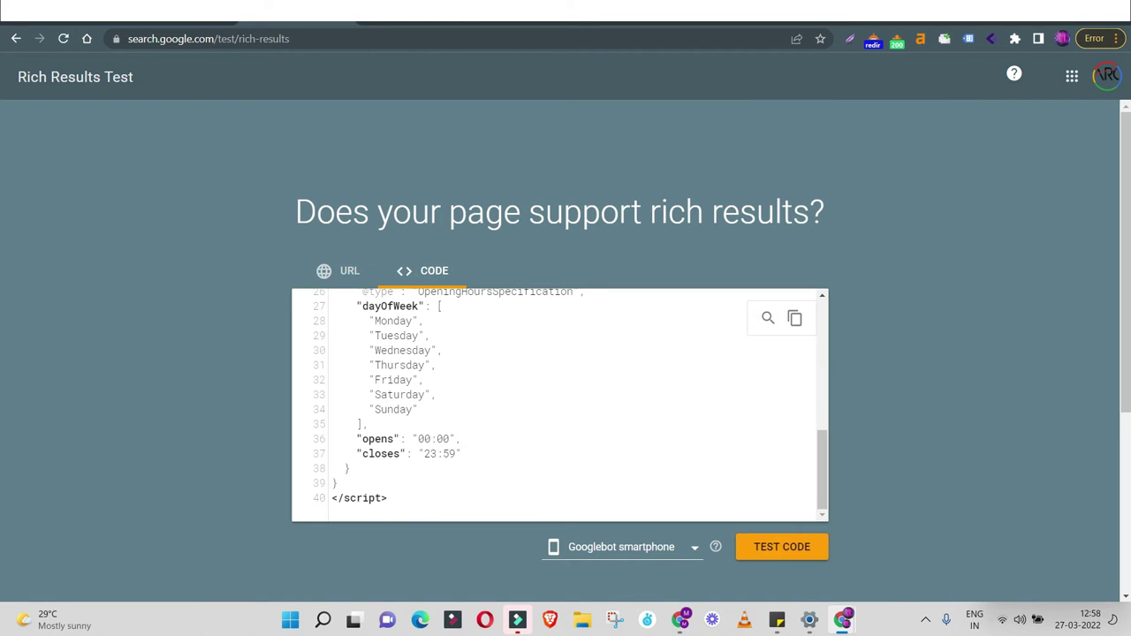
key(ctrl+Tab)
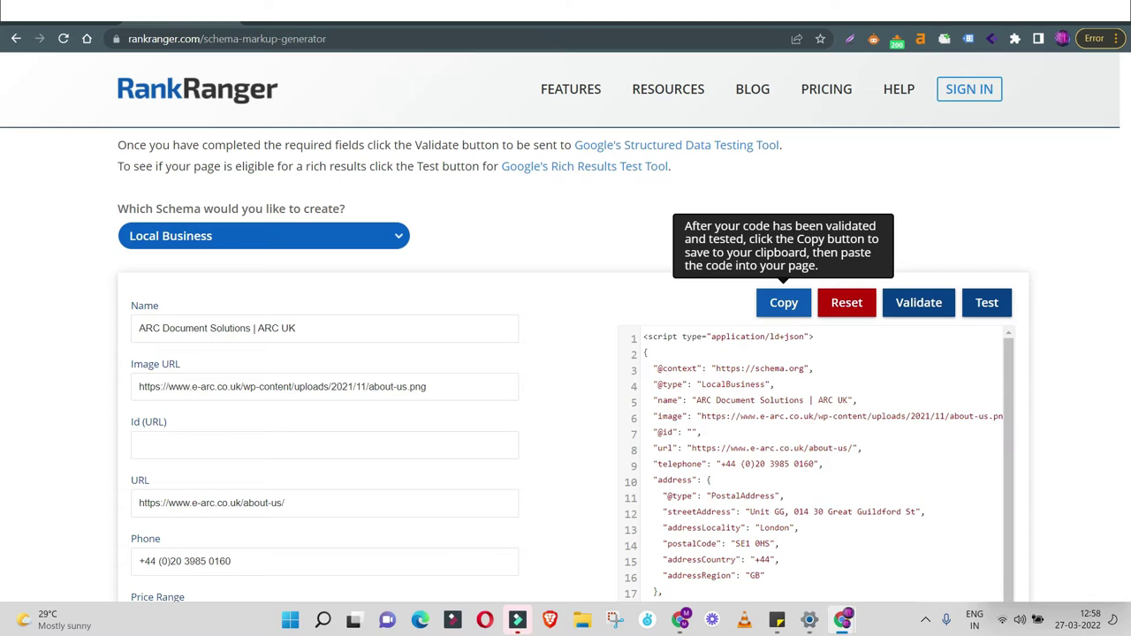
click(783, 302)
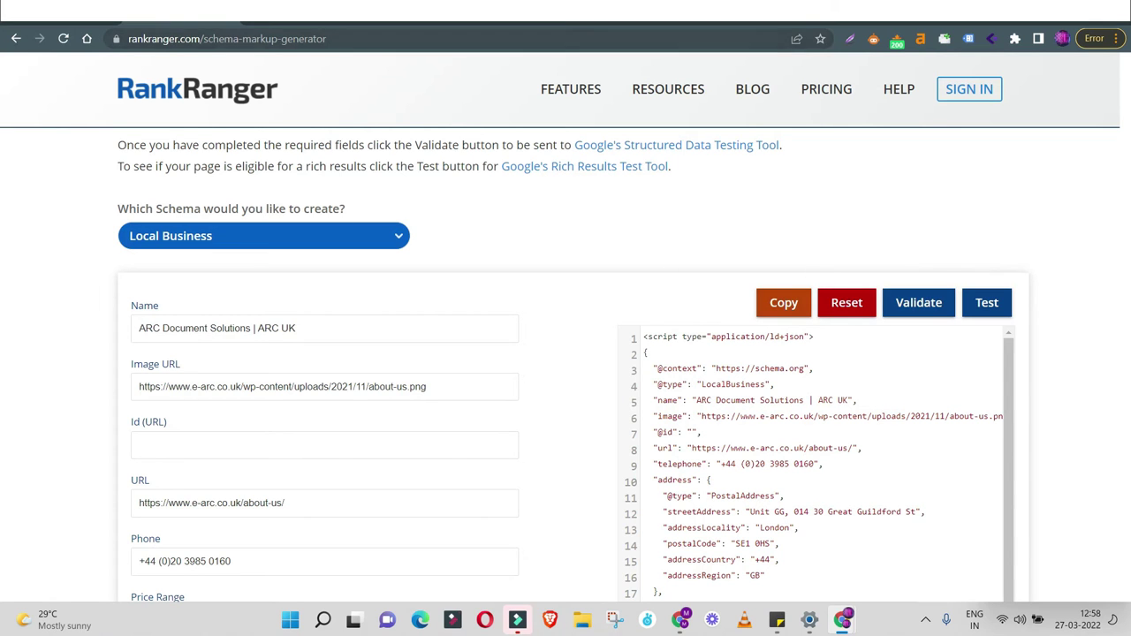
key(ctrl+shift+Tab)
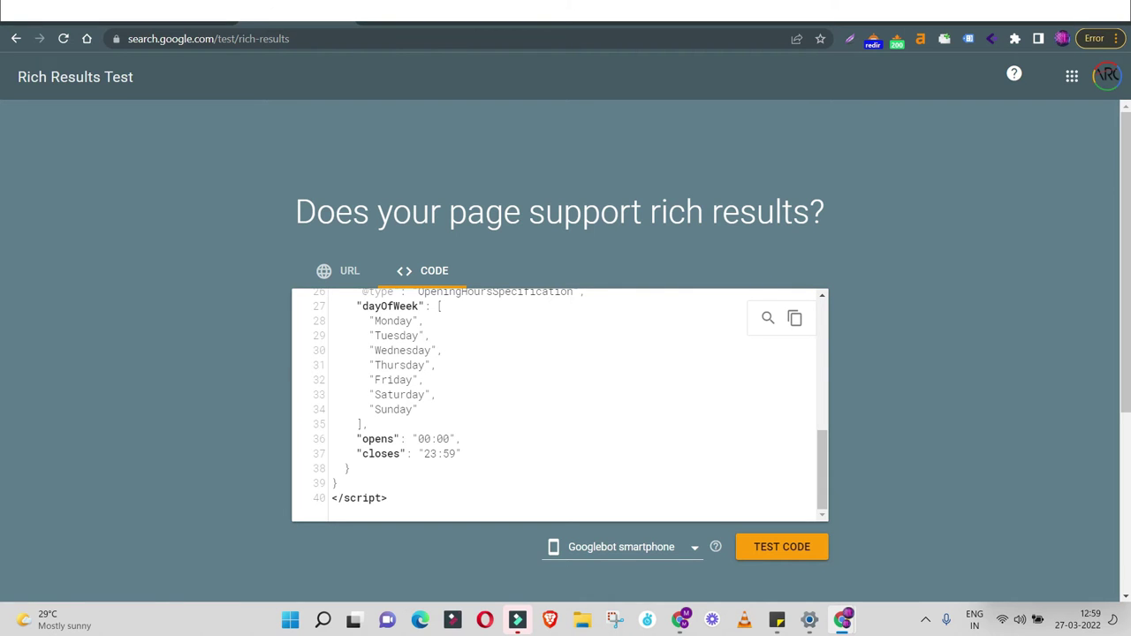
click(782, 546)
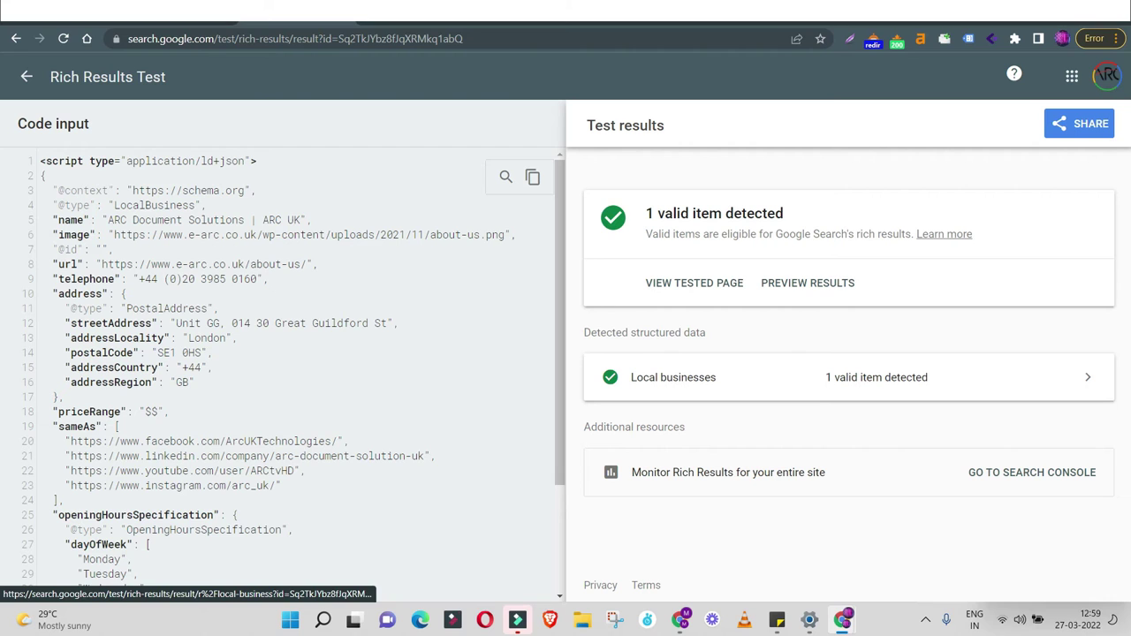
- Switch to Google Tag Manager and name the new tag Local Biz Schema UK
key(ctrl+shift+Tab)
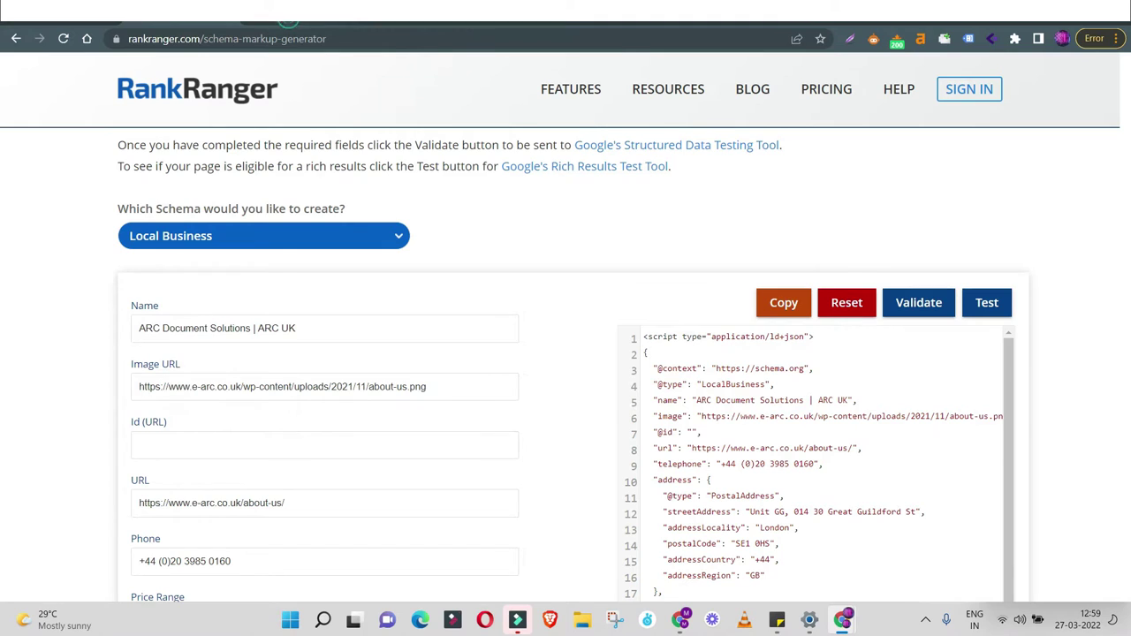
key(ctrl+Tab)
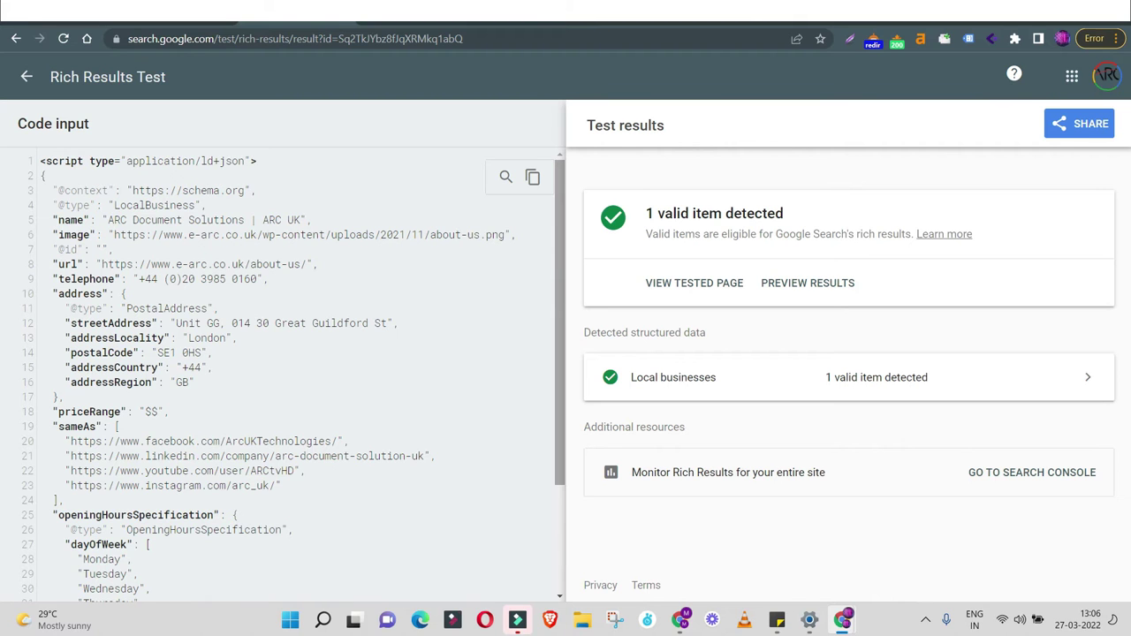
key(ctrl+Tab)
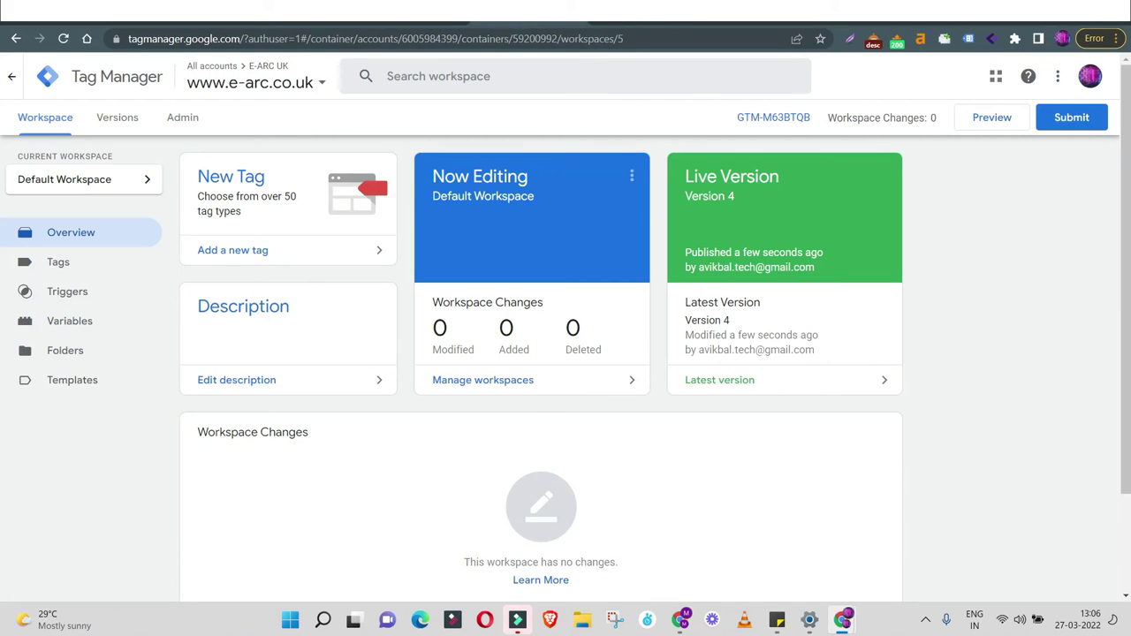
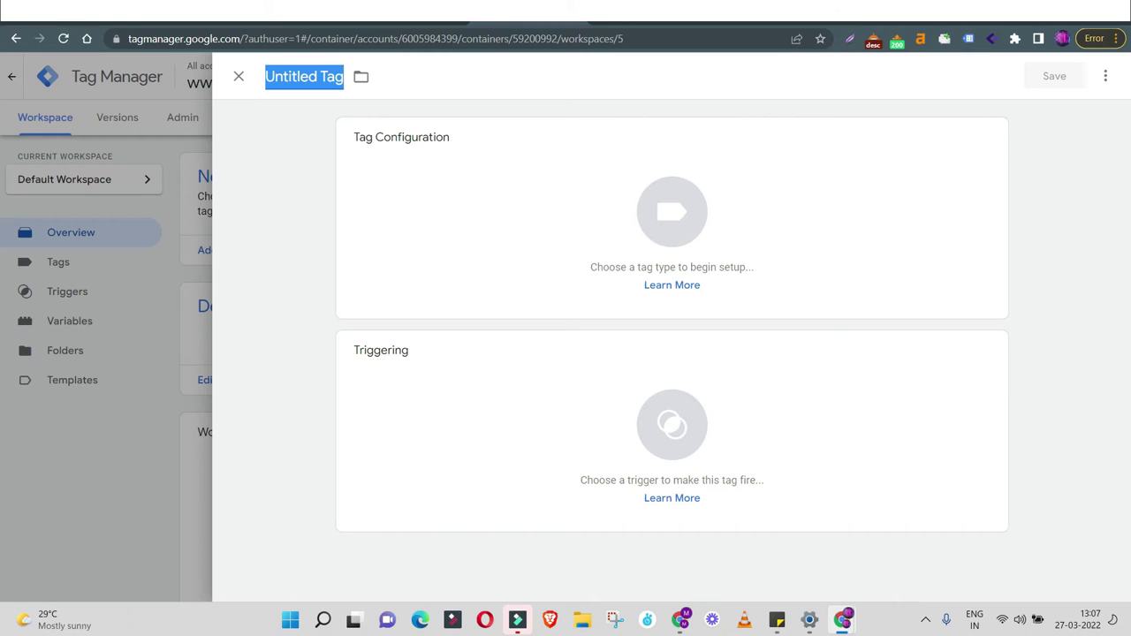
text(L)
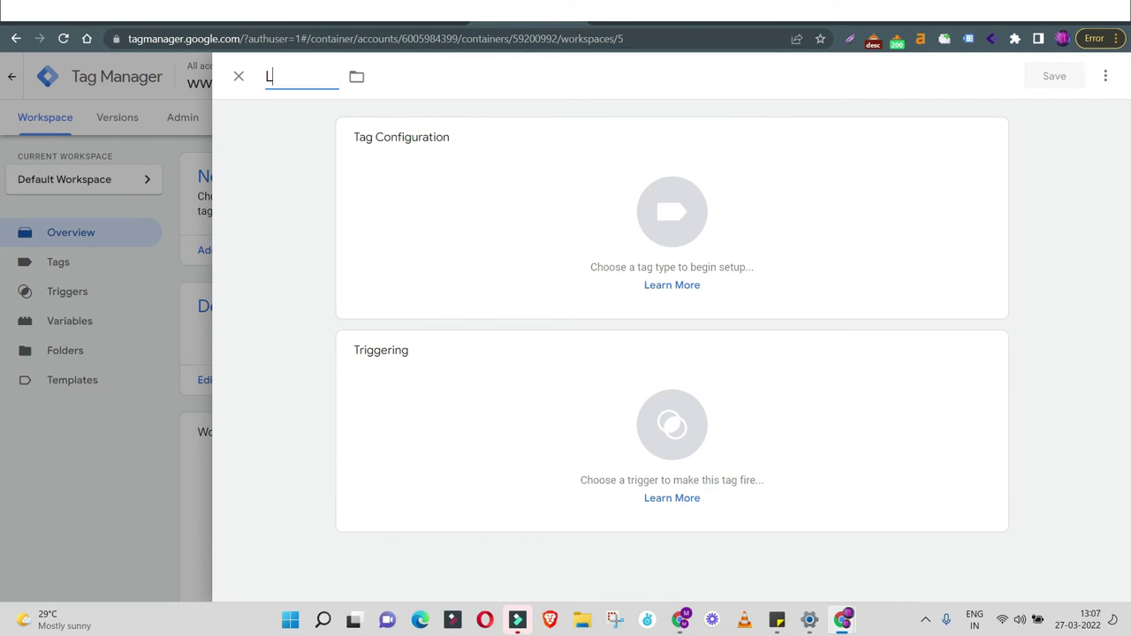
text(ocal Biz Schema UK)
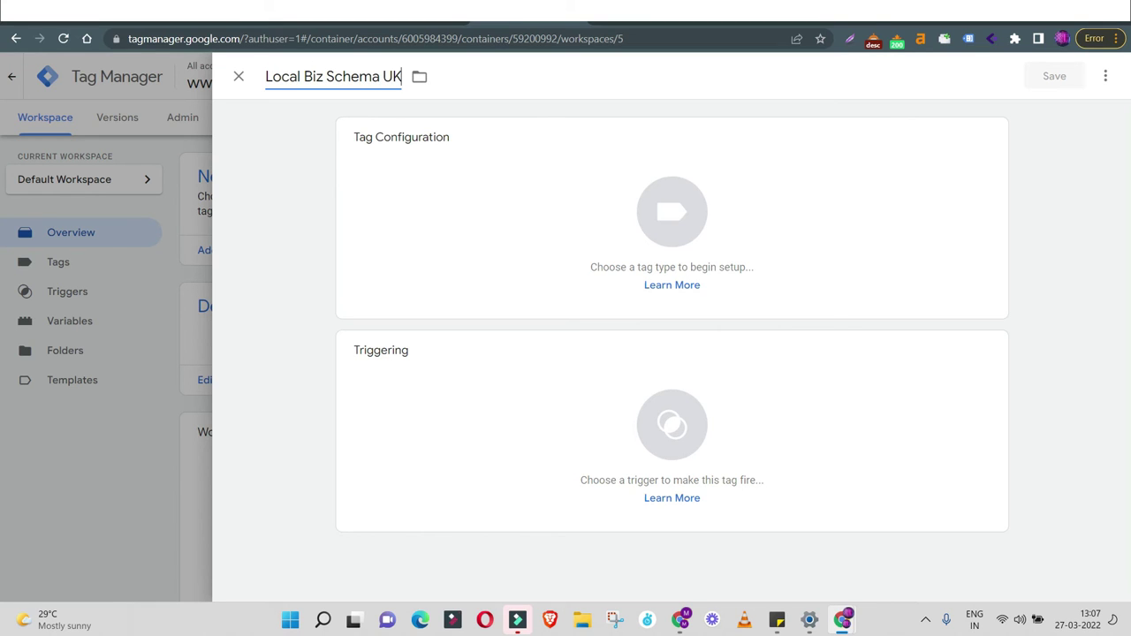
click(302, 160)
- Create a new folder named Schema Data SEO - AB for the tag and check that it is assigned
click(420, 76)
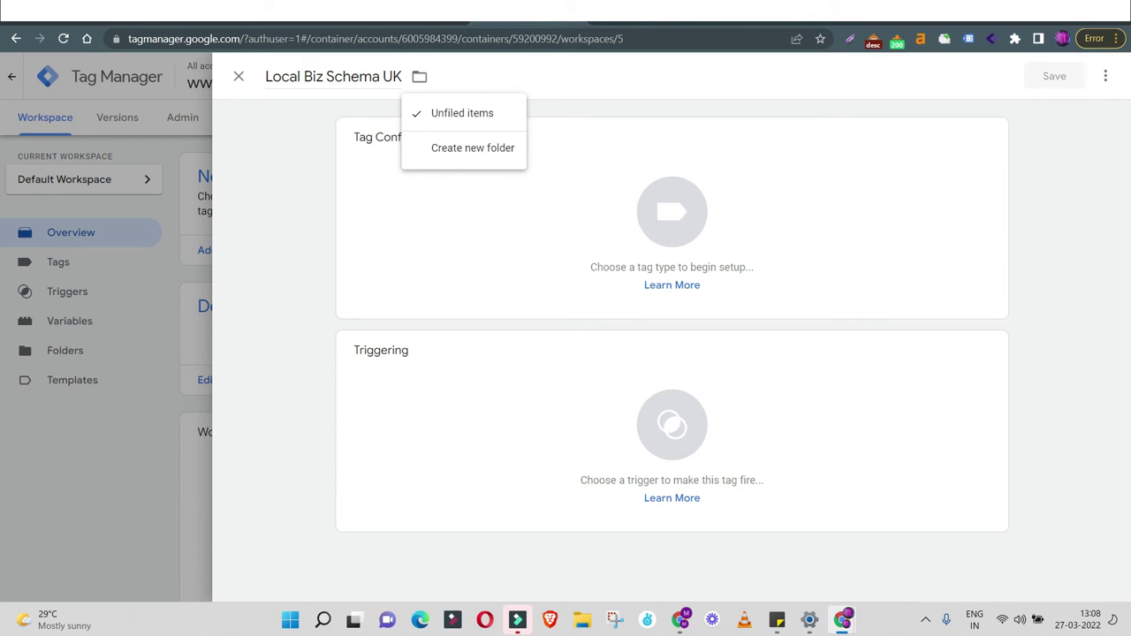
click(473, 148)
text(Sche)
key(Down)
click(474, 269)
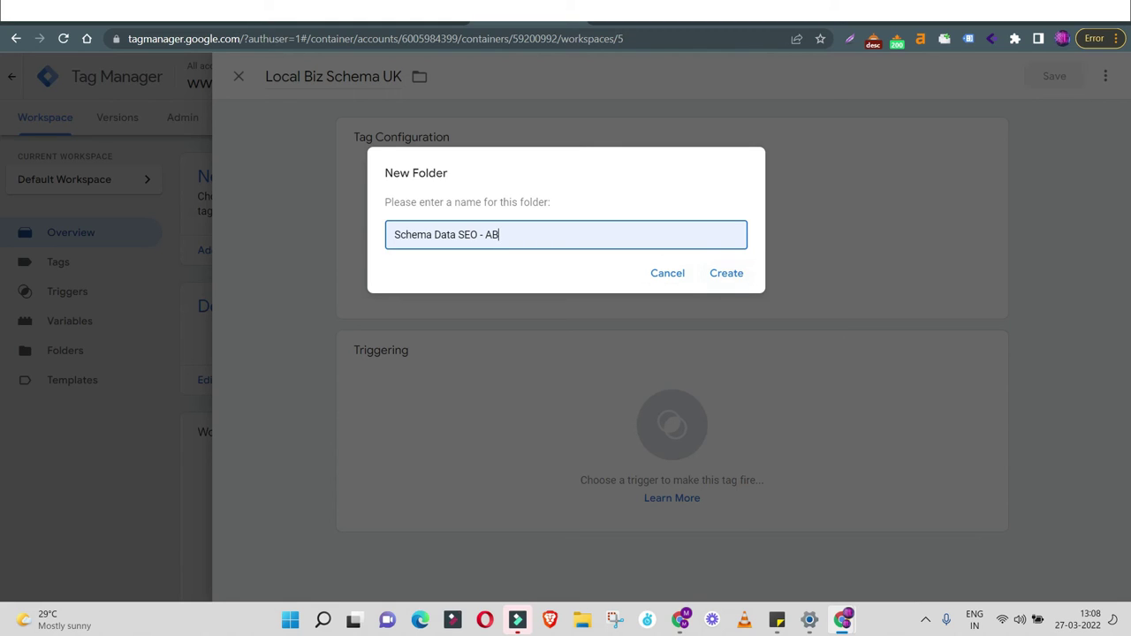
click(724, 273)
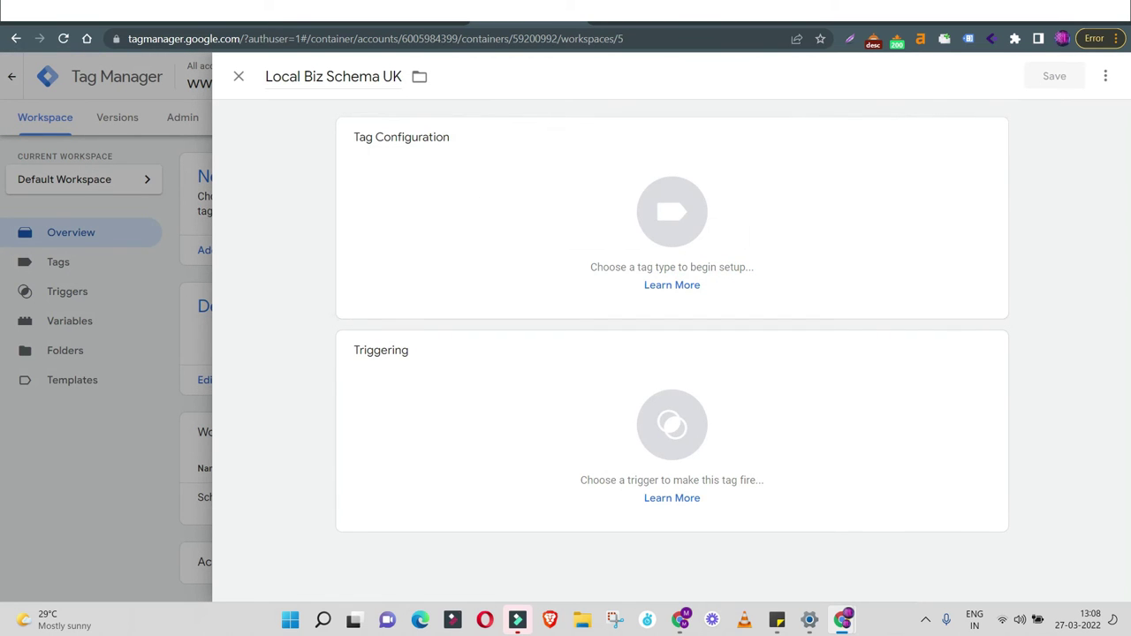
click(419, 76)
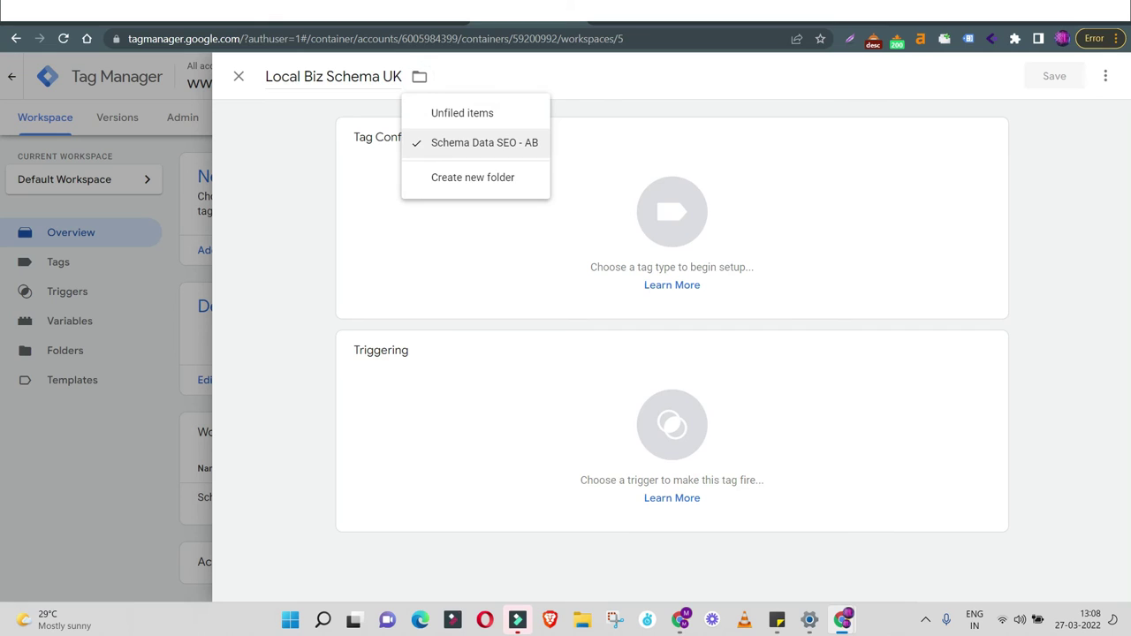
click(290, 223)
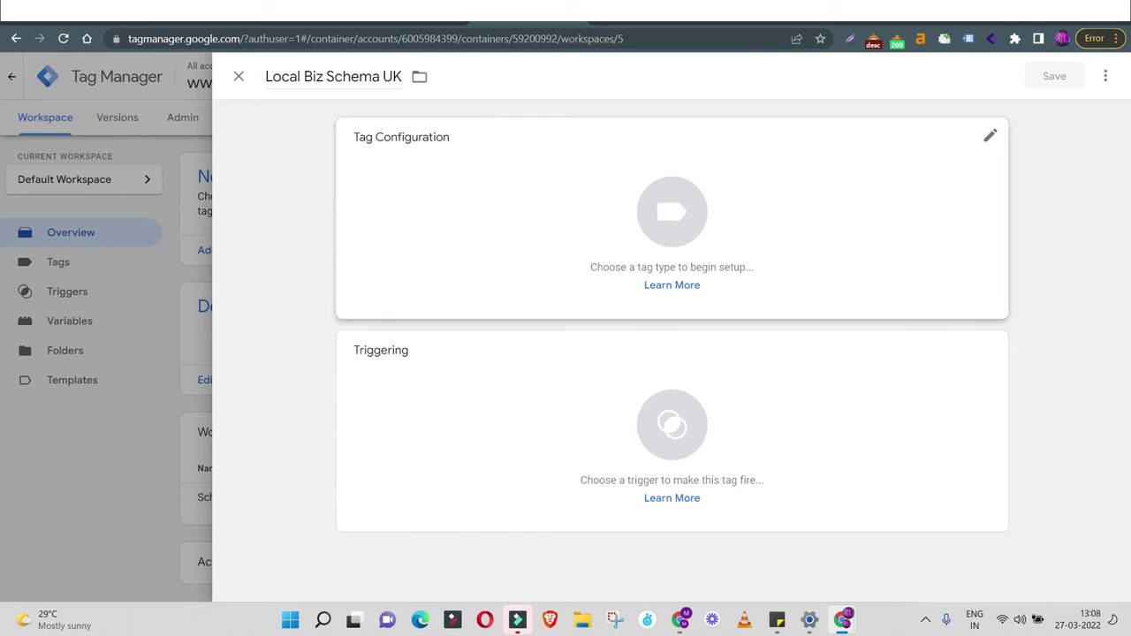
- Search the tag types for html and set the tag's type to Custom HTML
click(658, 234)
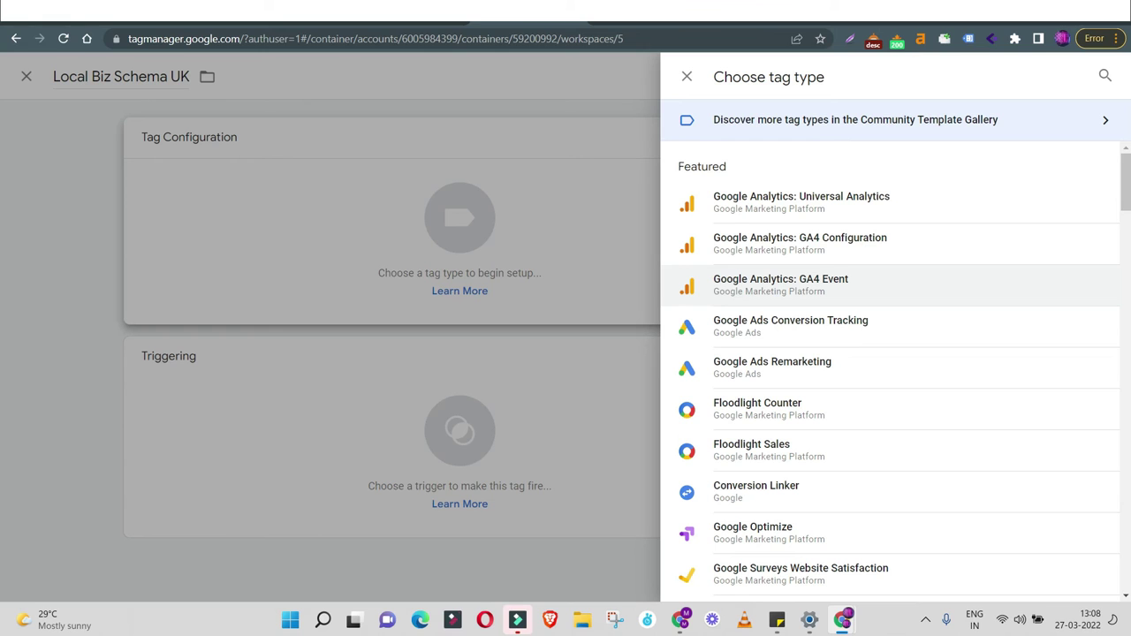
click(1105, 75)
text(h)
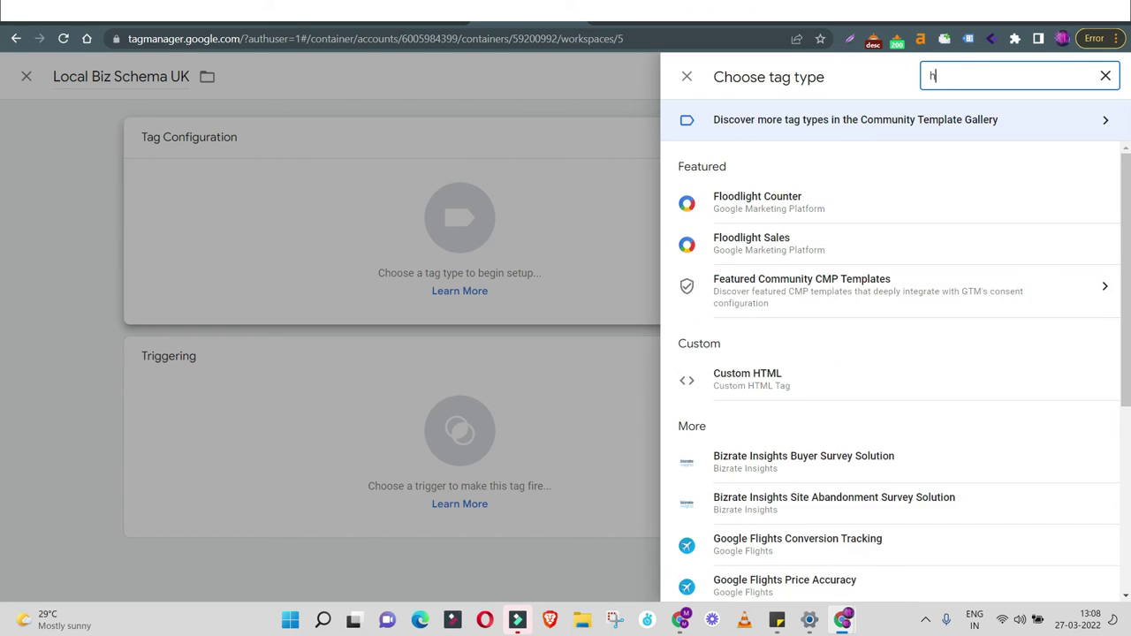
text(tml)
click(755, 246)
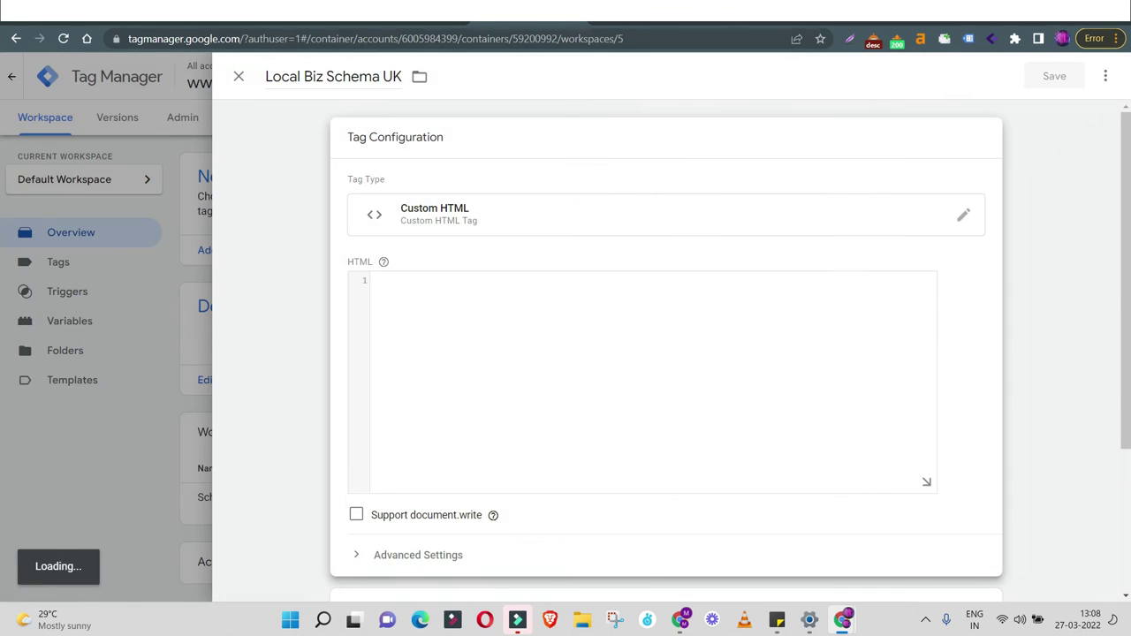
- Copy the Local Business JSON-LD from Rank Ranger's generator and paste it into the tag's HTML code
key(ctrl+Tab)
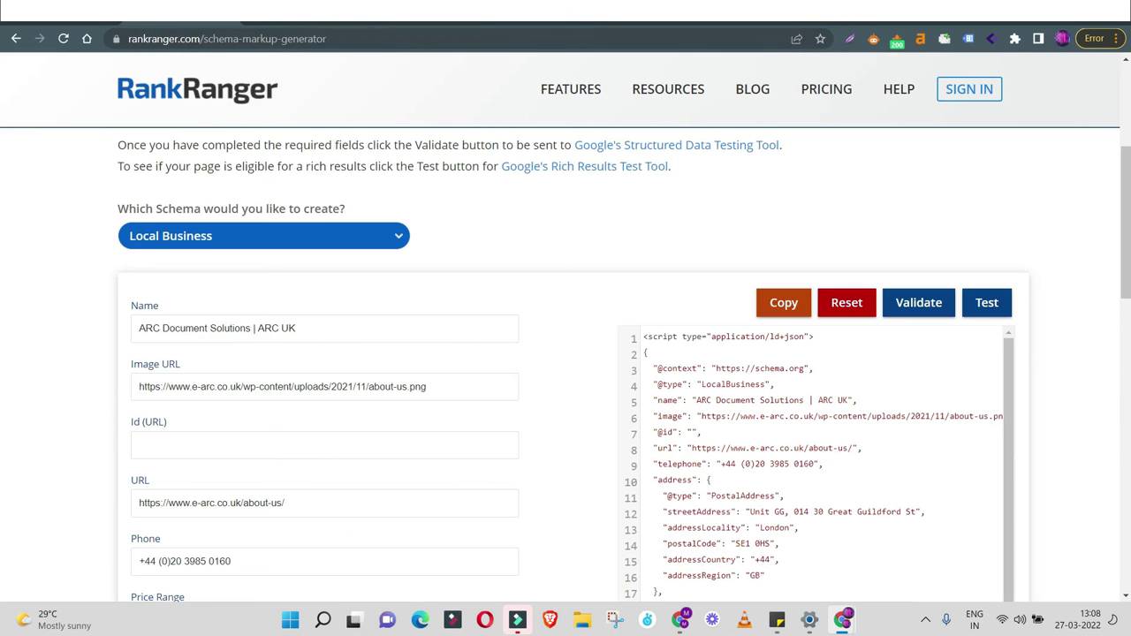
scroll(813, 460, down, 2)
scroll(812, 459, up, 3)
click(784, 376)
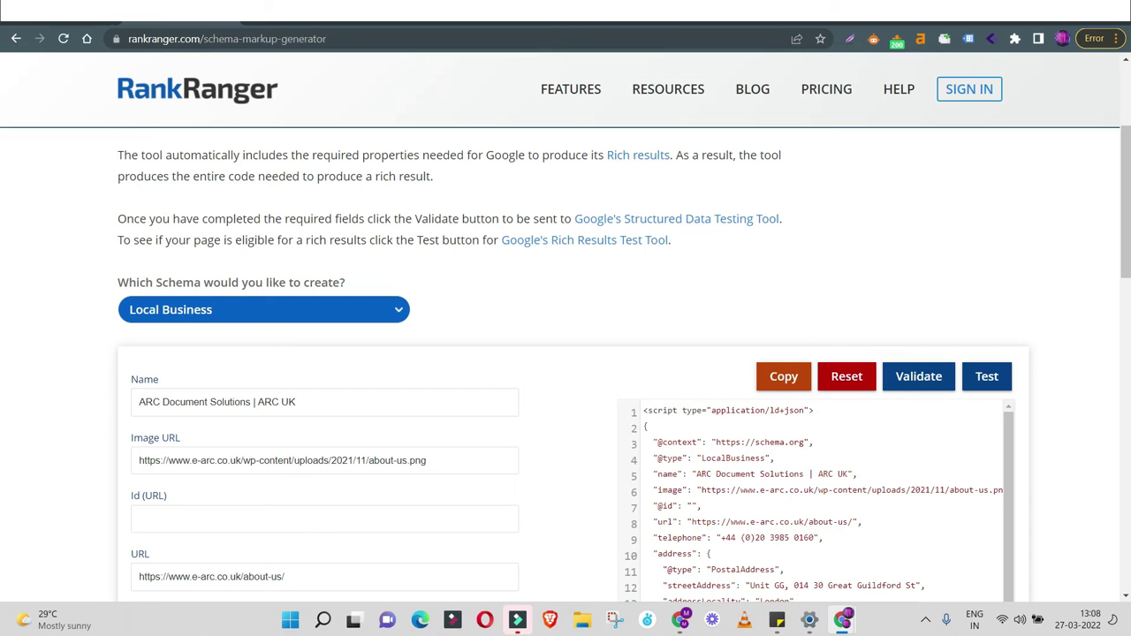
key(ctrl+shift+Tab)
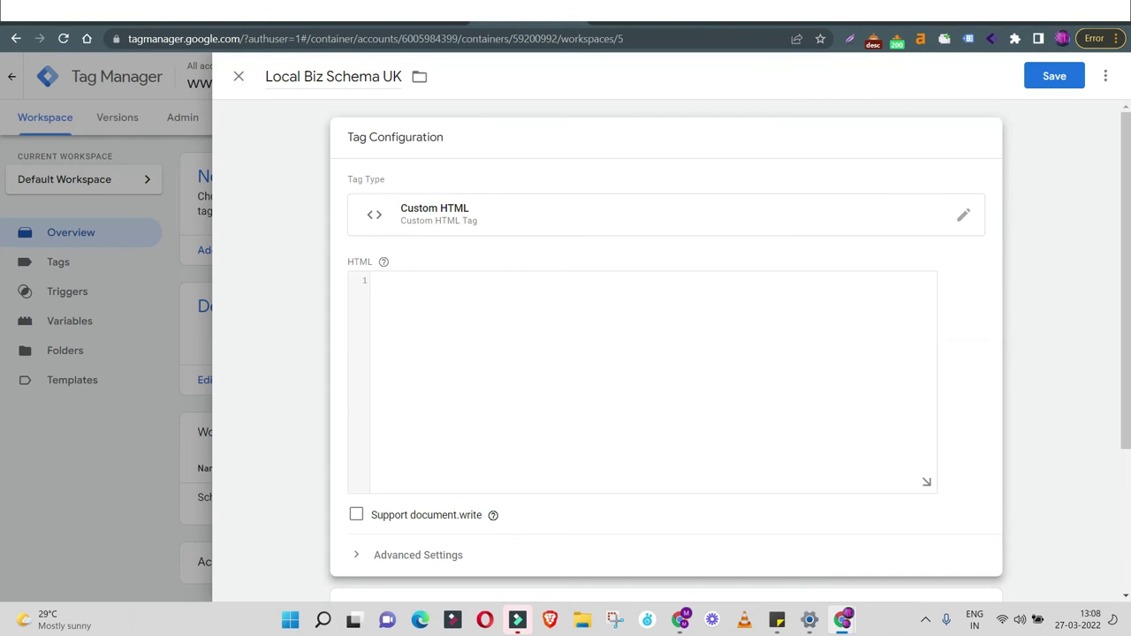
click(487, 281)
key(ctrl+v)
scroll(642, 381, up, 5)
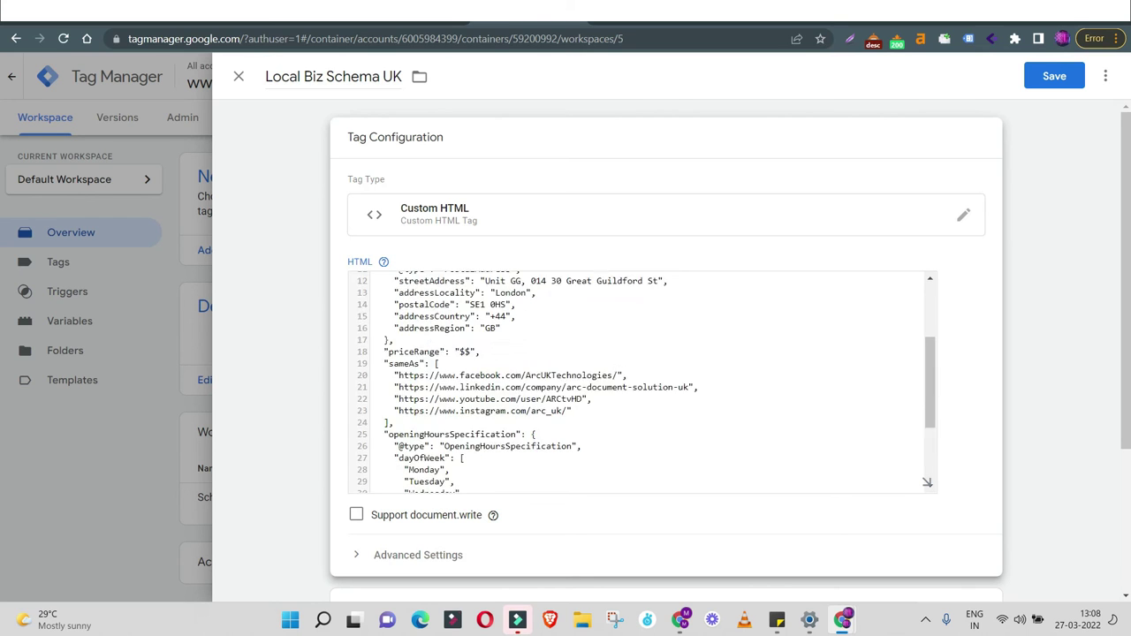
scroll(642, 382, down, 5)
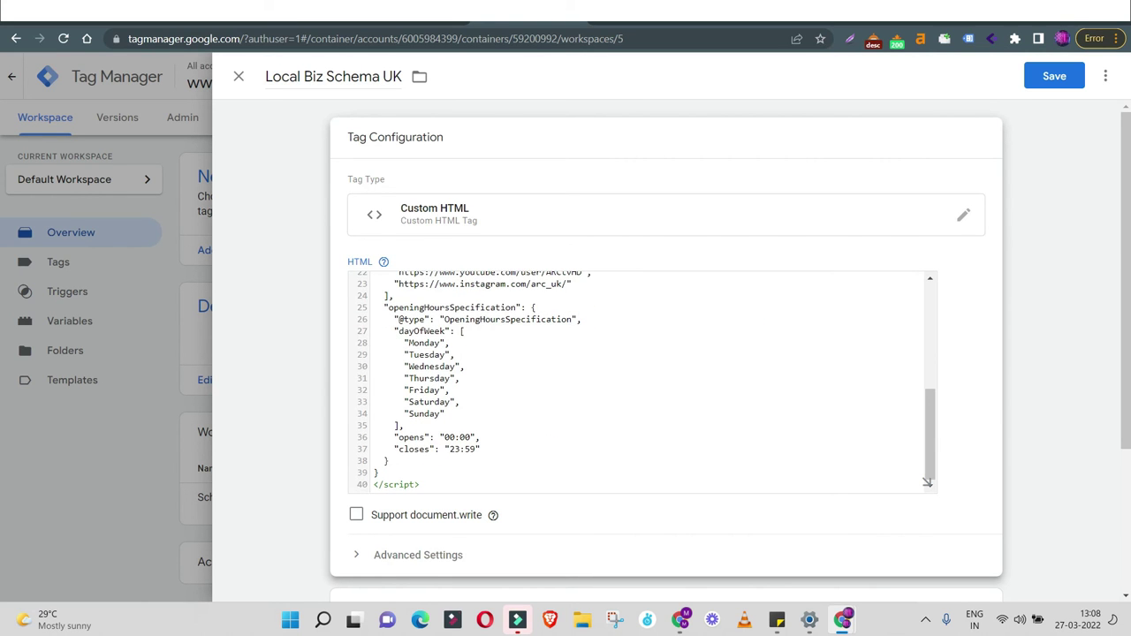
- Enable Support document.write for the Custom HTML tag and expand its advanced settings to review the firing options
scroll(565, 398, down, 2)
click(356, 344)
click(356, 304)
mouse_move(493, 304)
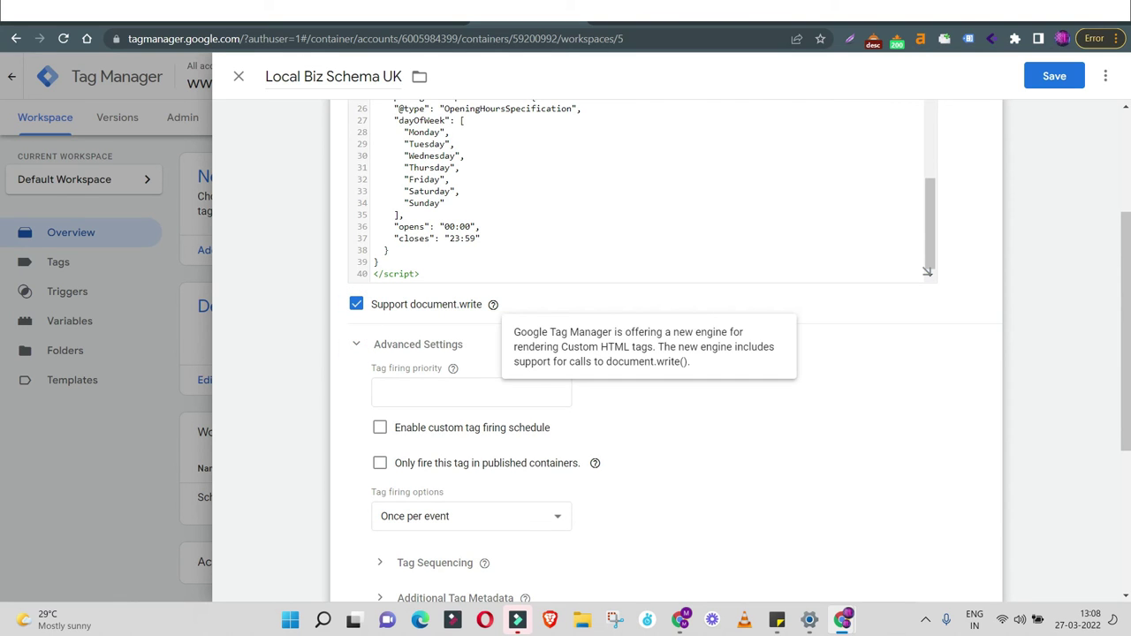
scroll(636, 190, up, 2)
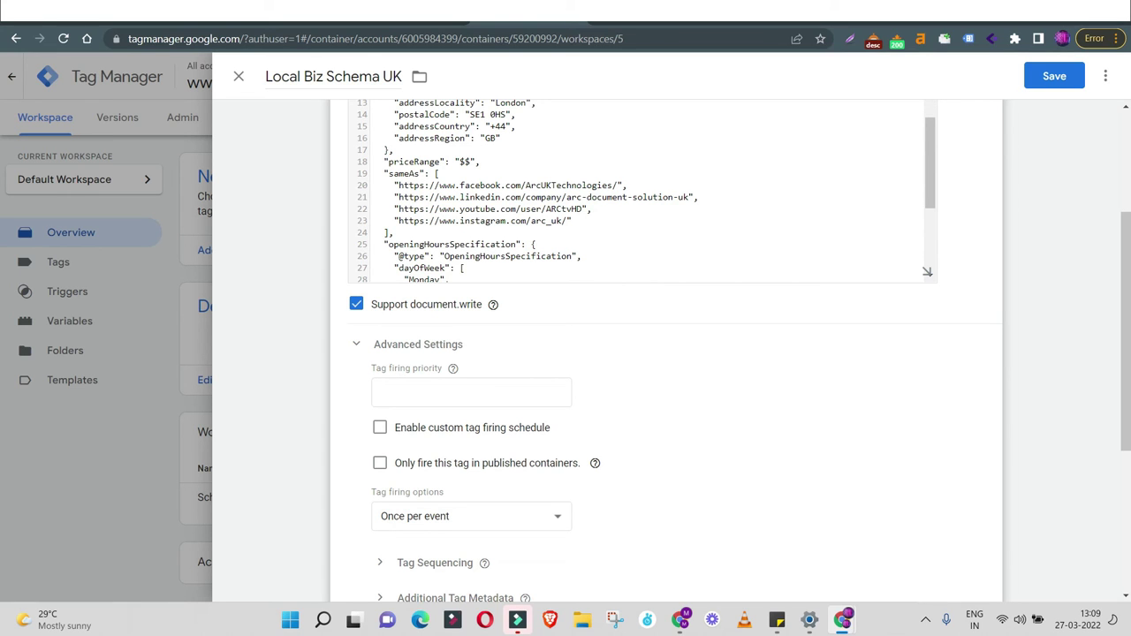
scroll(636, 189, down, 6)
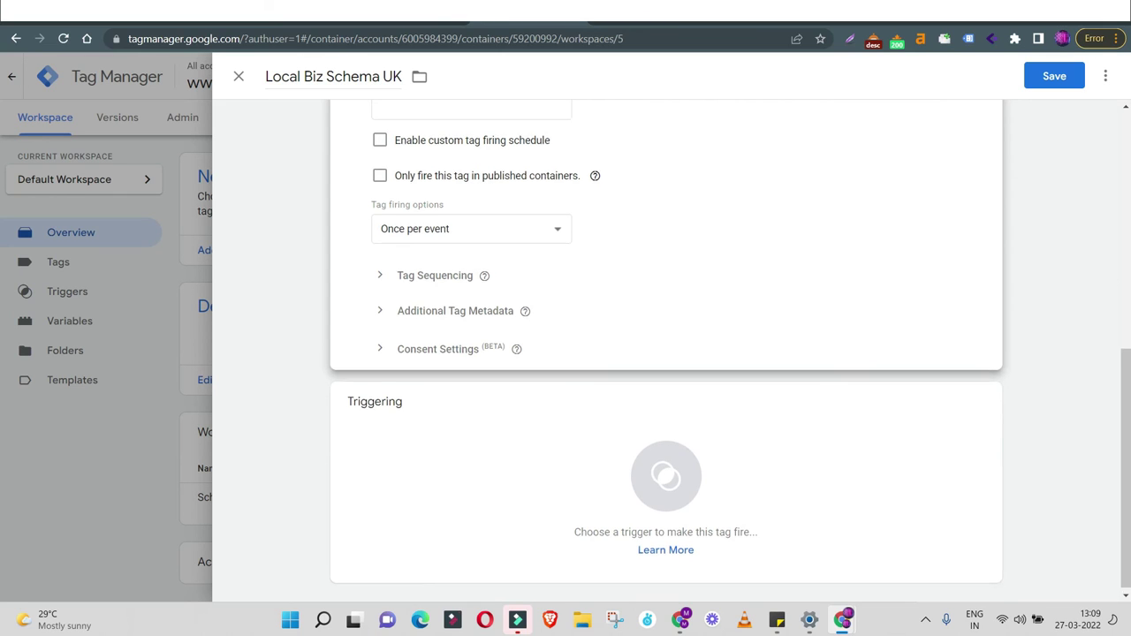
scroll(667, 353, up, 2)
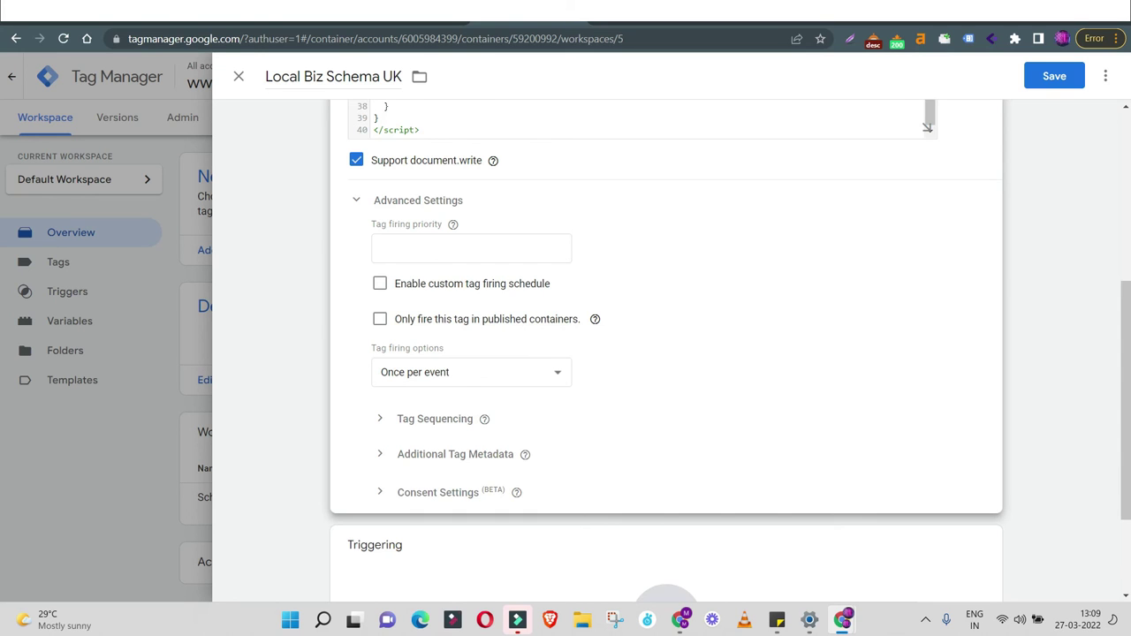
scroll(666, 353, up, 2)
- Add the All Pages page view trigger to the Local Biz Schema UK tag and save the tag
scroll(666, 353, down, 4)
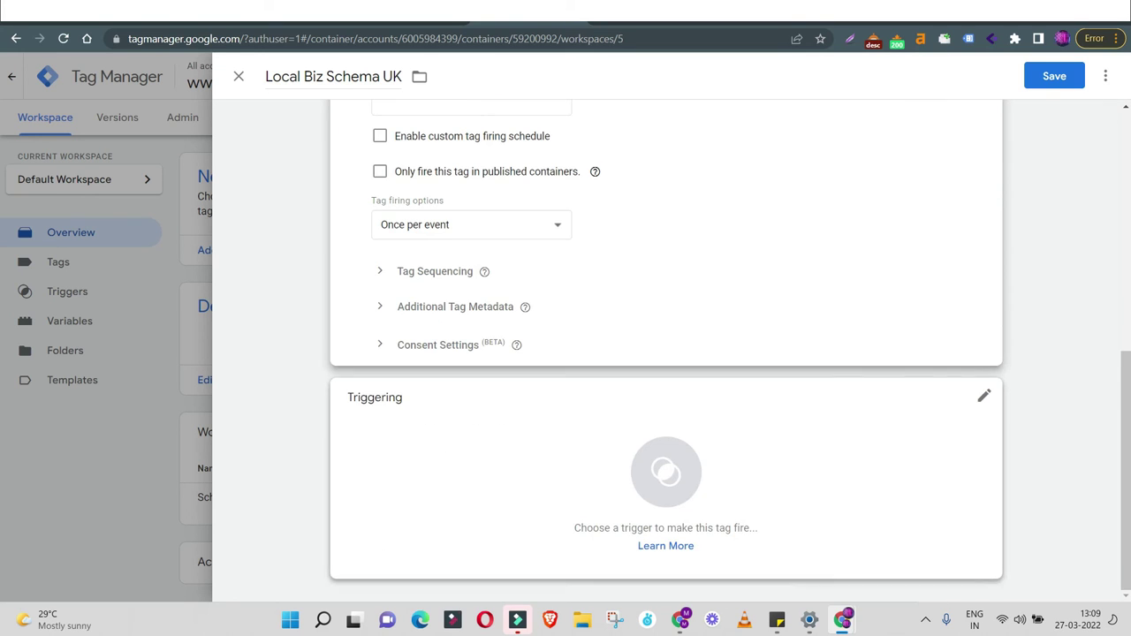
click(654, 469)
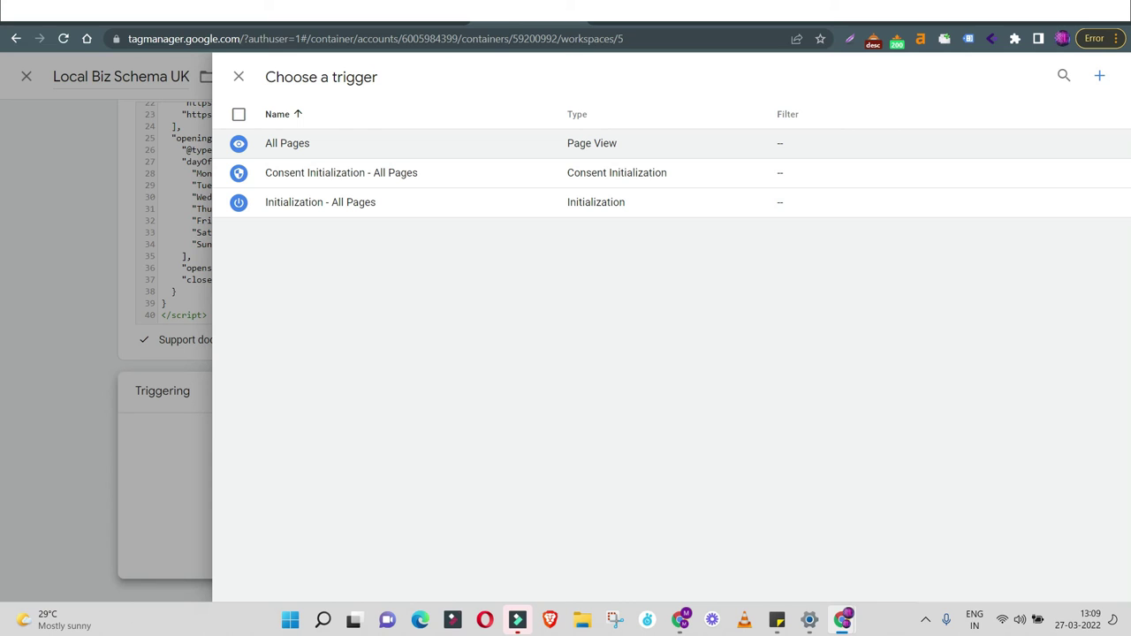
click(293, 147)
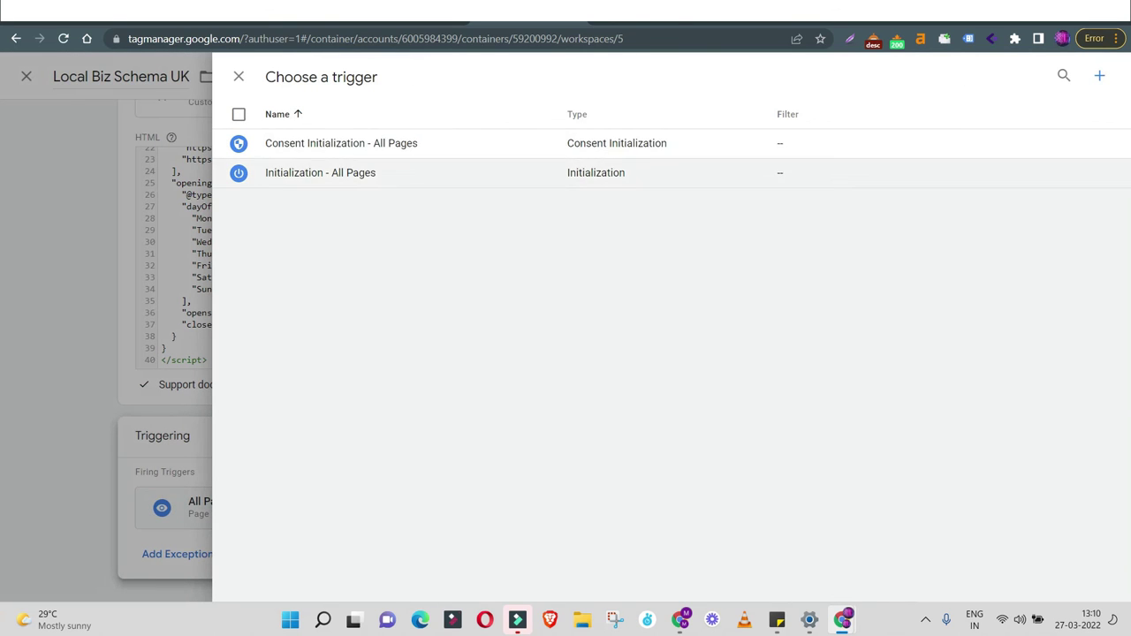
key(Escape)
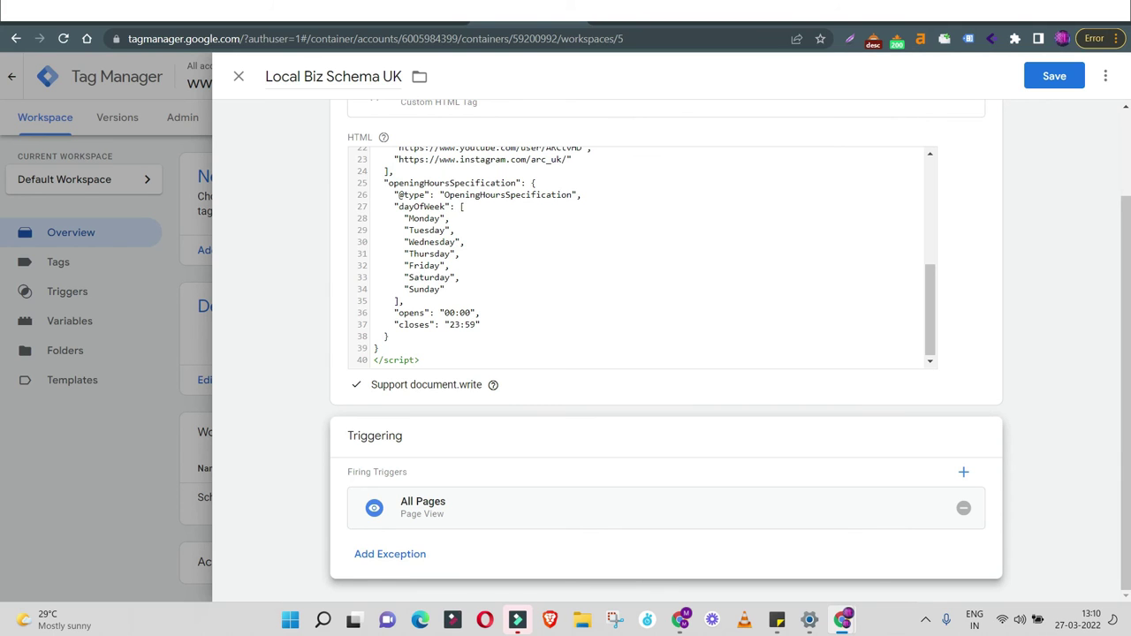
key(ctrl+s)
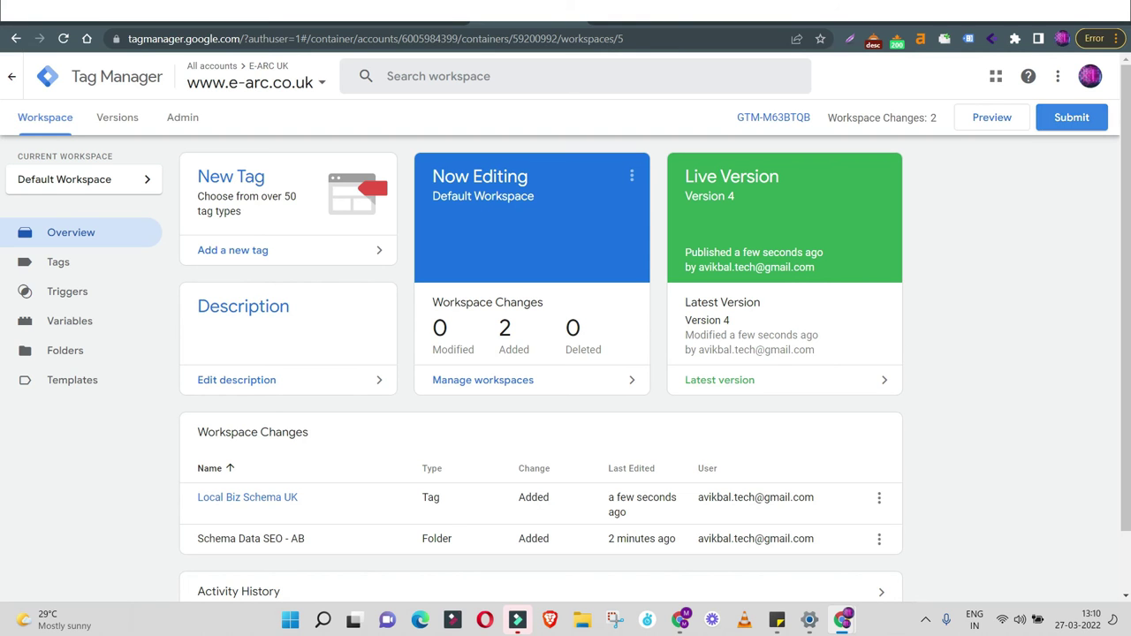
- Submit the workspace changes and publish them to the Live environment as a new version, skipping the version name and description
click(1071, 116)
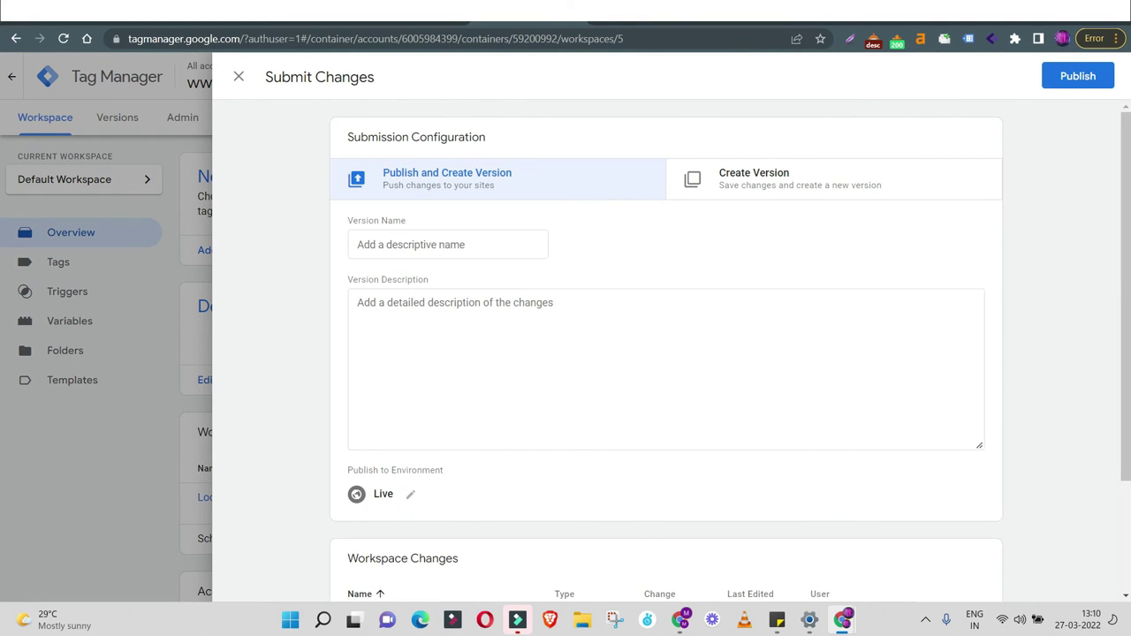
click(412, 244)
click(422, 323)
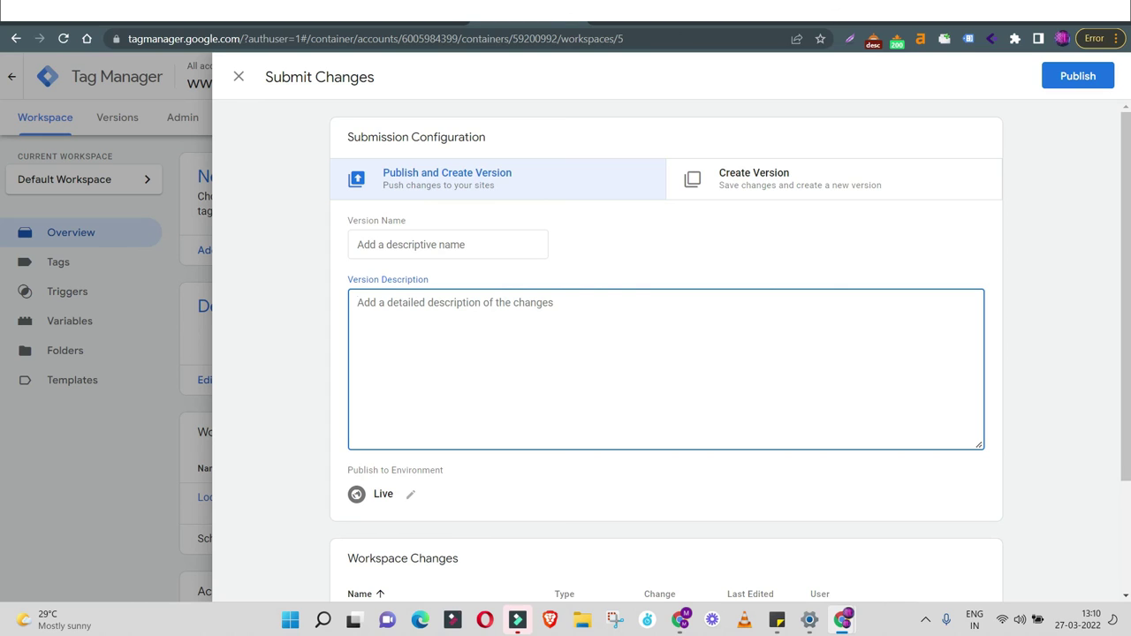
click(439, 244)
click(431, 306)
scroll(666, 353, down, 2)
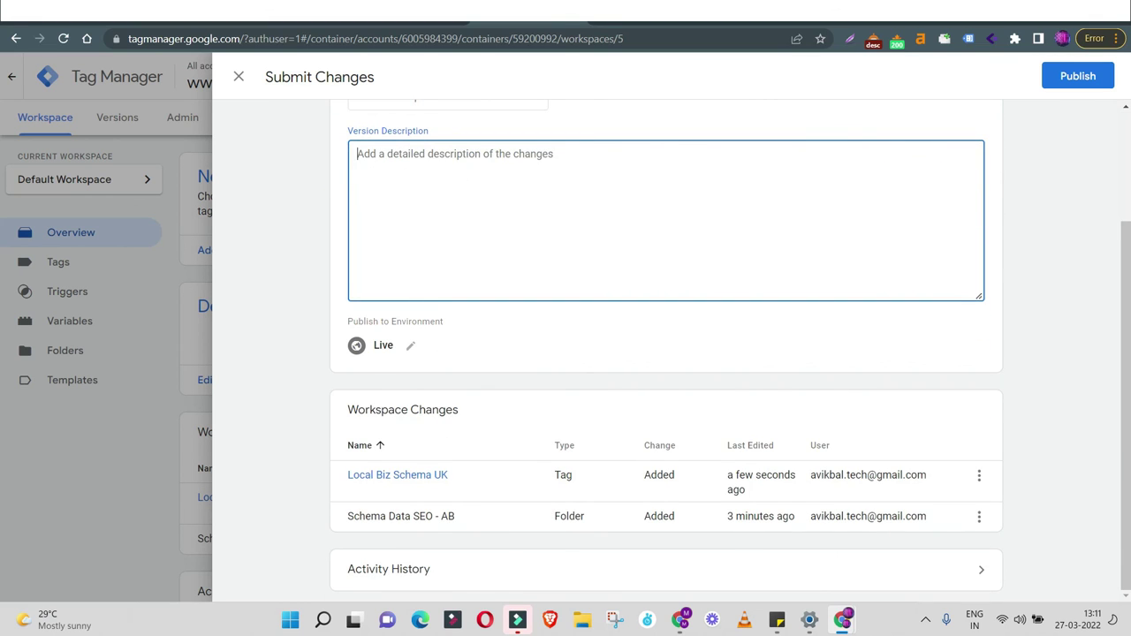
scroll(665, 354, up, 2)
scroll(665, 353, down, 2)
scroll(665, 353, up, 2)
click(1078, 75)
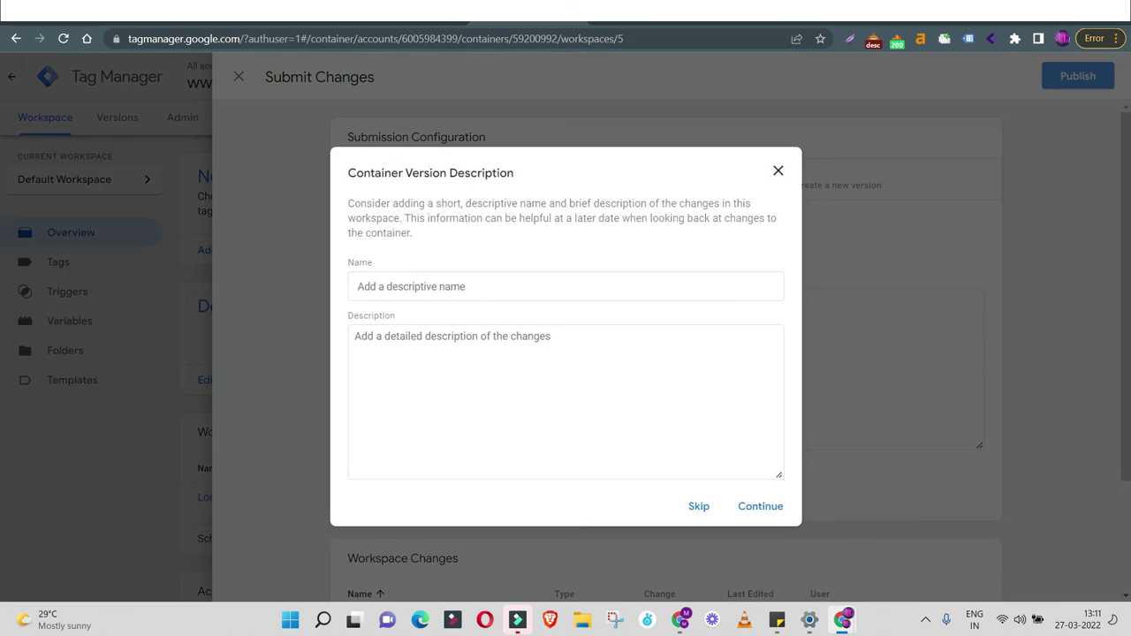
click(698, 505)
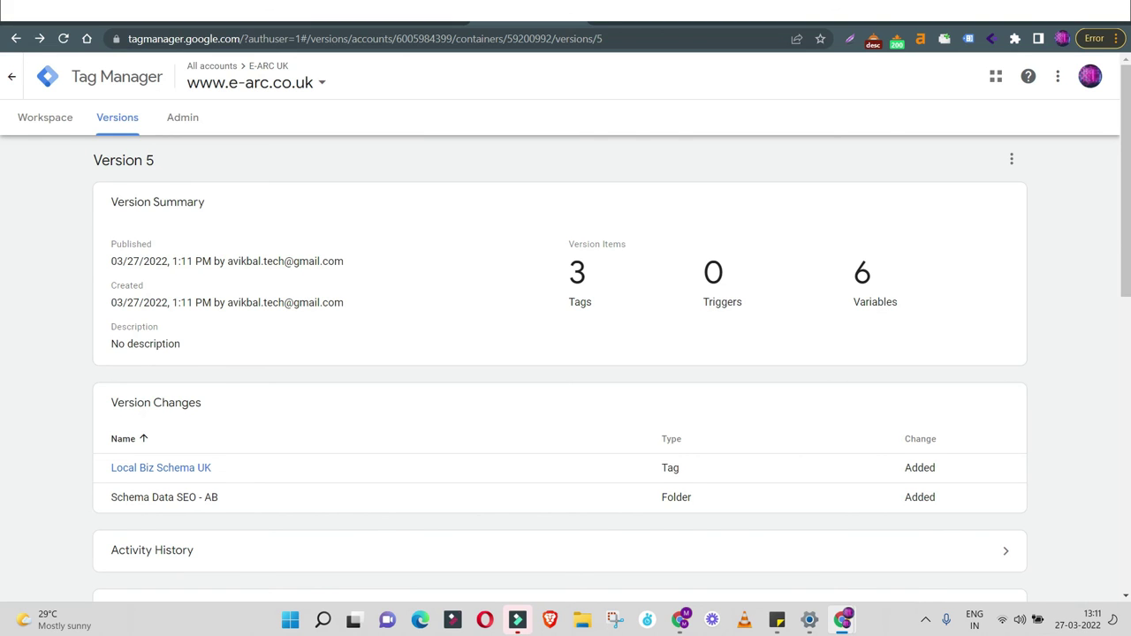
- Switch to Google's Rich Results Test and return to its start page for testing a URL
key(ctrl+Tab)
click(27, 77)
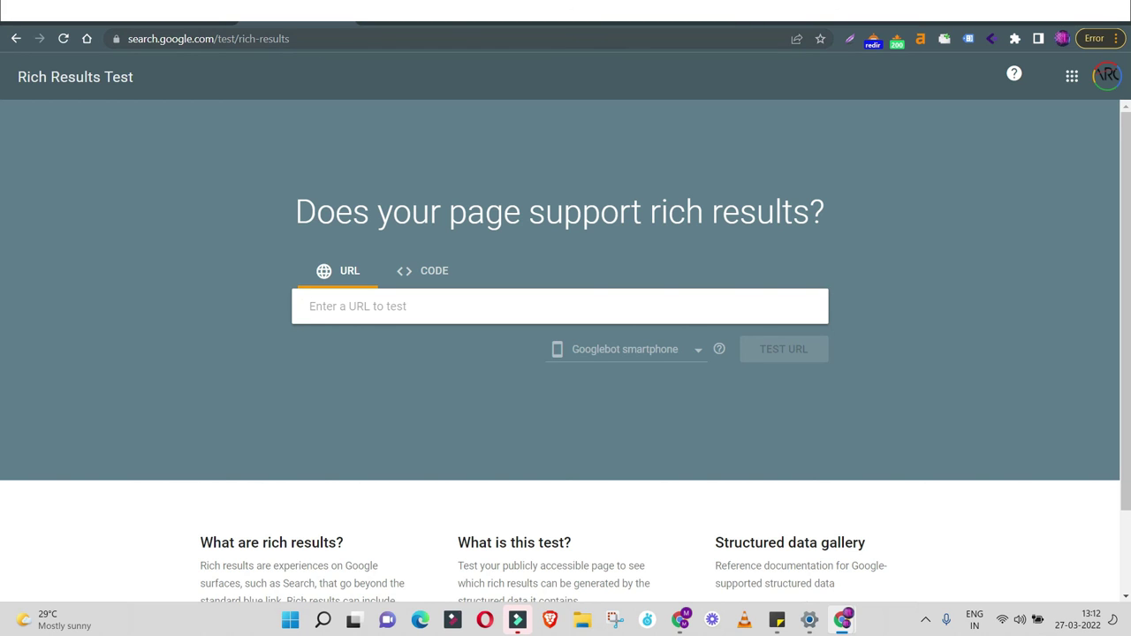
- Review the schema types offered by Rank Ranger's markup generator and browse its Google SERP features guide
key(ctrl+Tab)
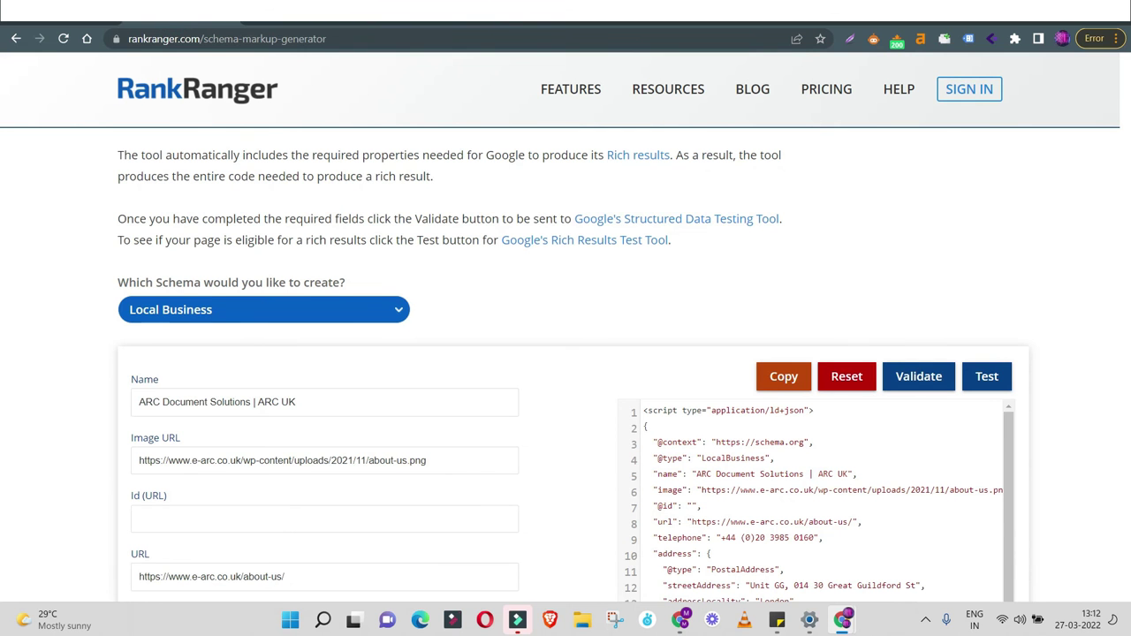
click(273, 318)
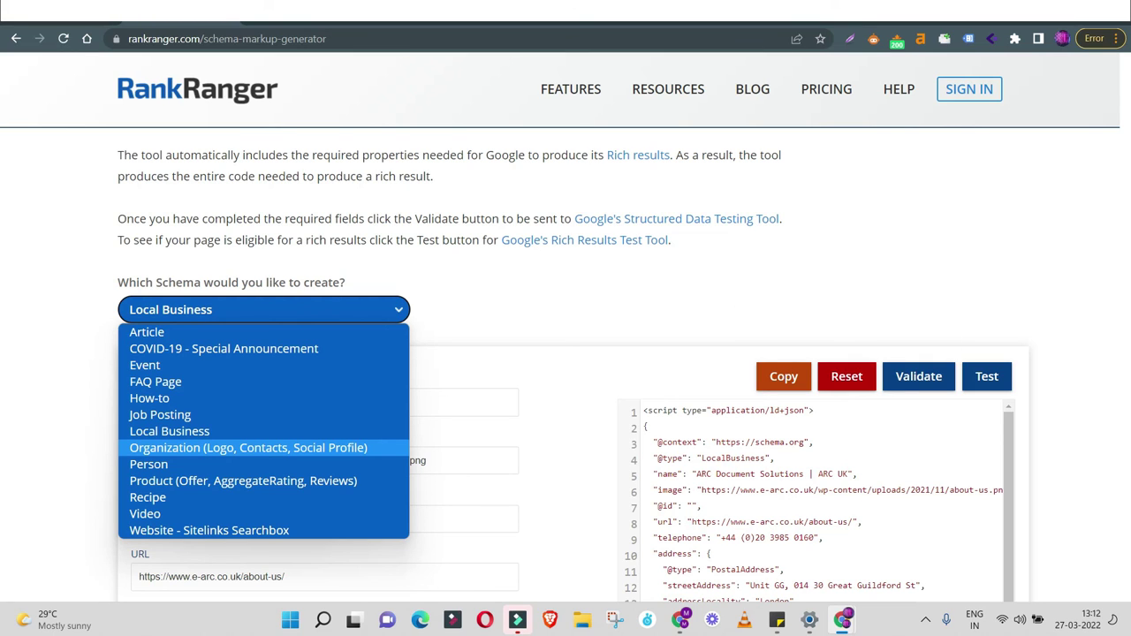
key(Escape)
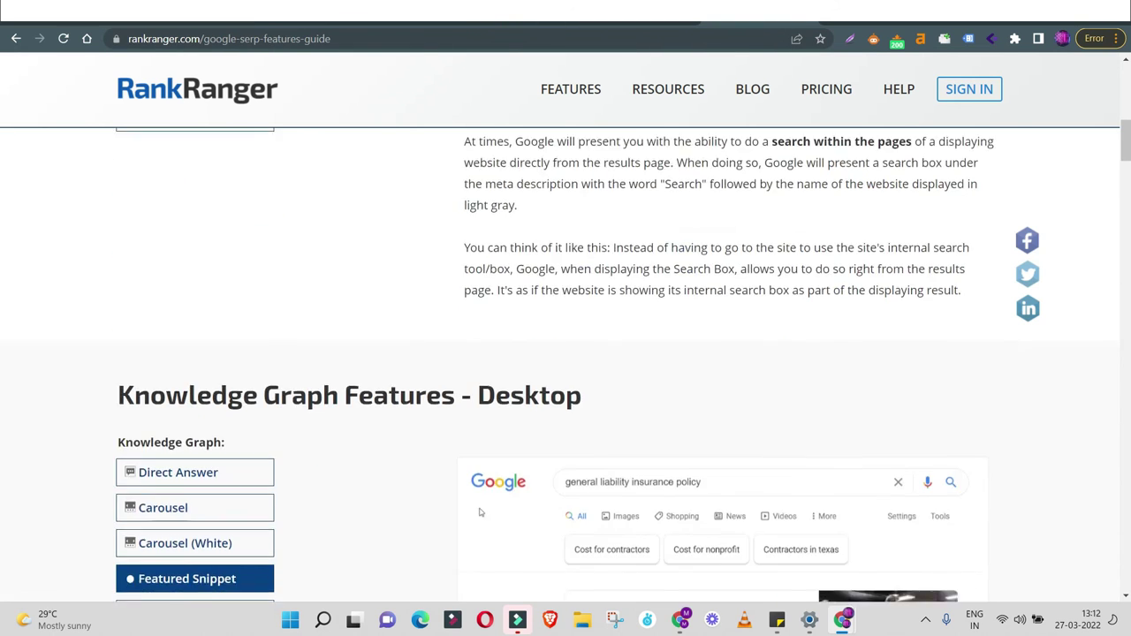
scroll(566, 353, down, 10)
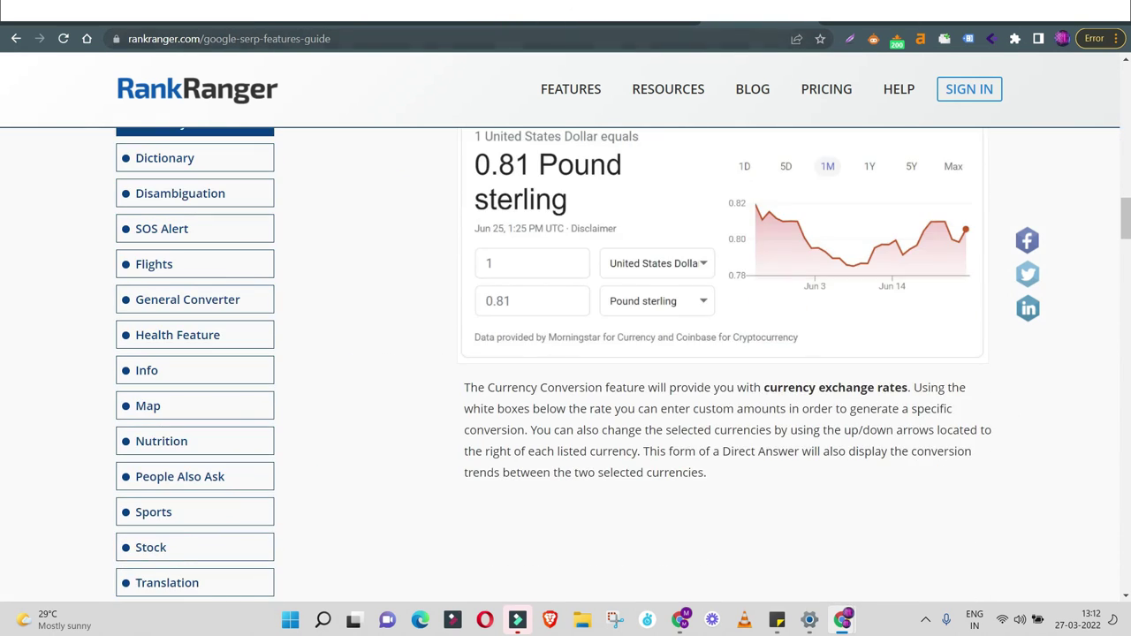